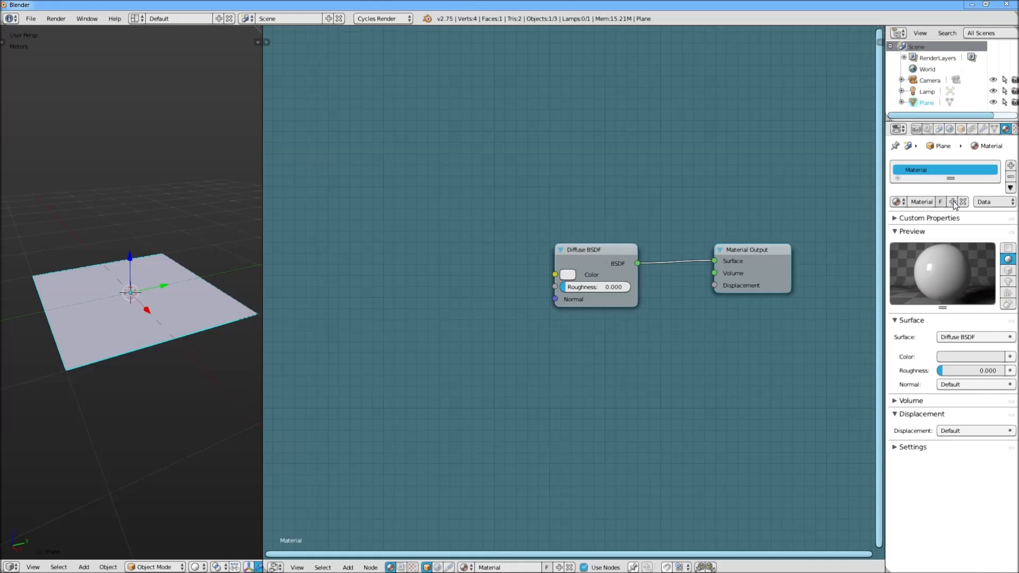
- Add a Noise Texture node and link its Fac output to the Diffuse BSDF Color
left_click_drag(751, 247, 820, 247)
left_click_drag(589, 246, 719, 250)
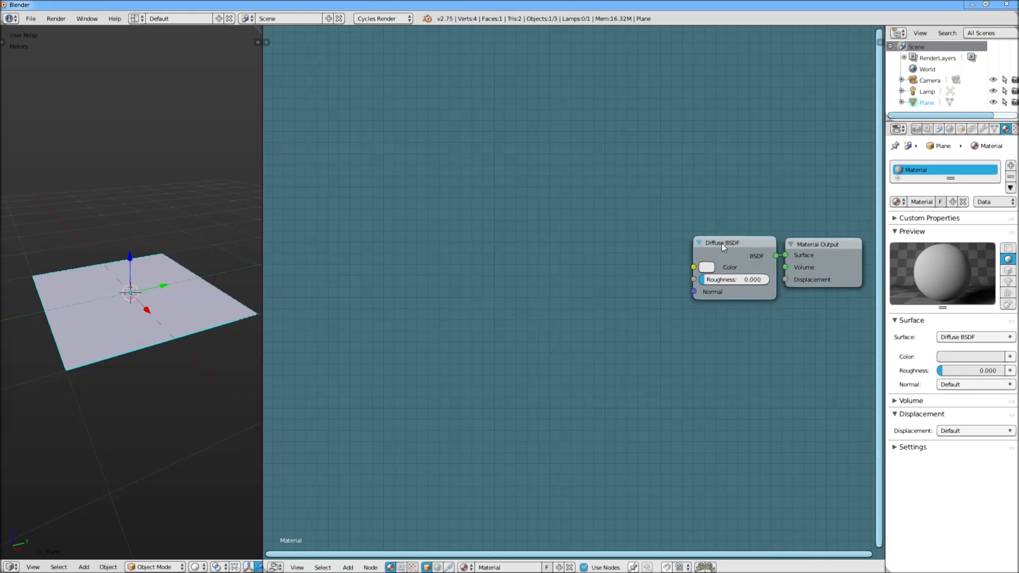
scroll(599, 255, "down", 2)
middle_click_drag(477, 256, 638, 262)
key("shift+a")
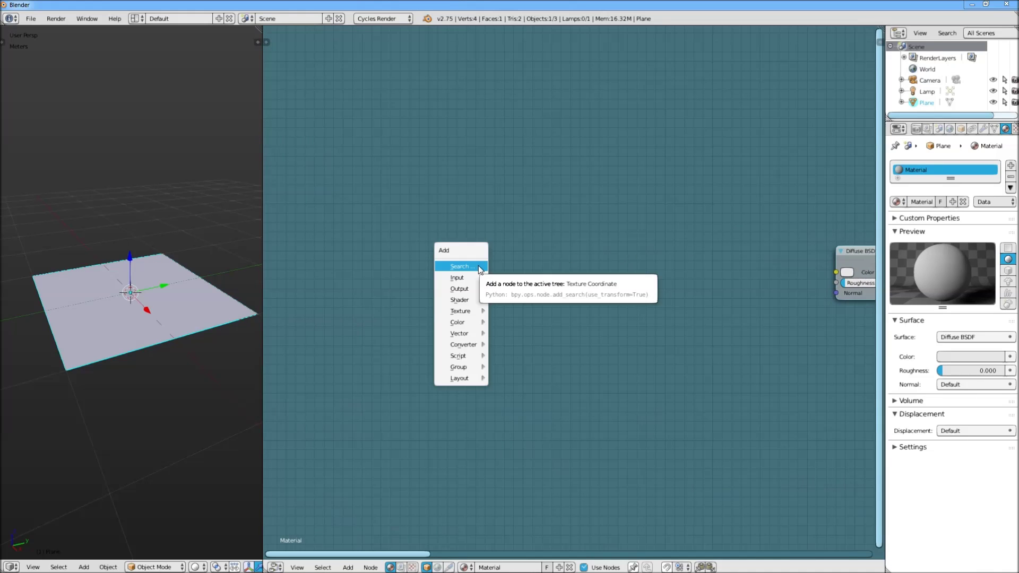
mouse_move(460, 311)
left_click(530, 378)
left_click(451, 225)
left_click_drag(488, 212, 835, 272)
- Draw a render border around the plane and preview it in rendered shading
key("ctrl+b")
left_click_drag(18, 235, 258, 384)
key("shift+z")
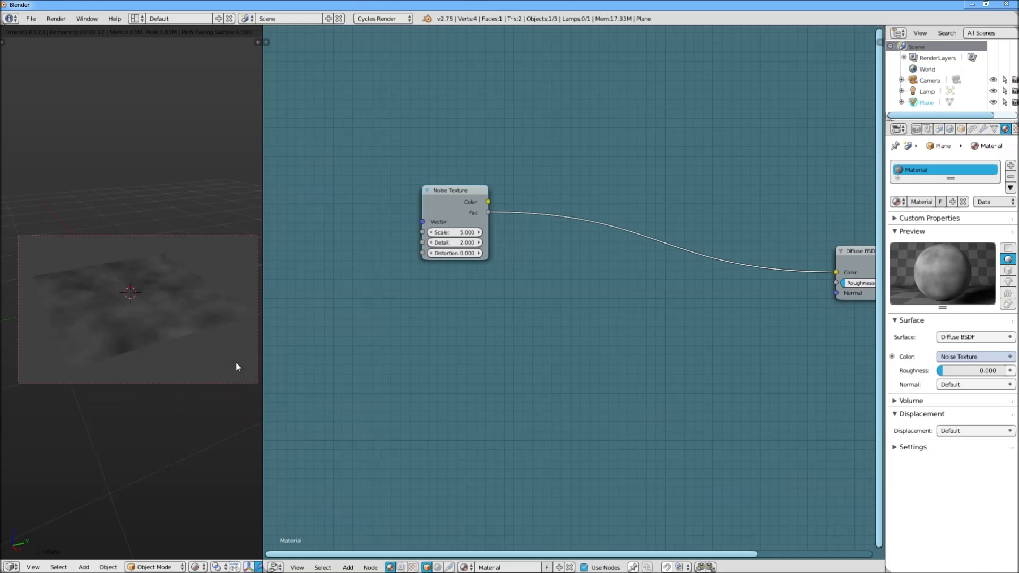
- Set the Noise Texture Detail to 16 and its Scale to 16.5
key("shift+z")
left_click(467, 244)
type("16")
key("Return")
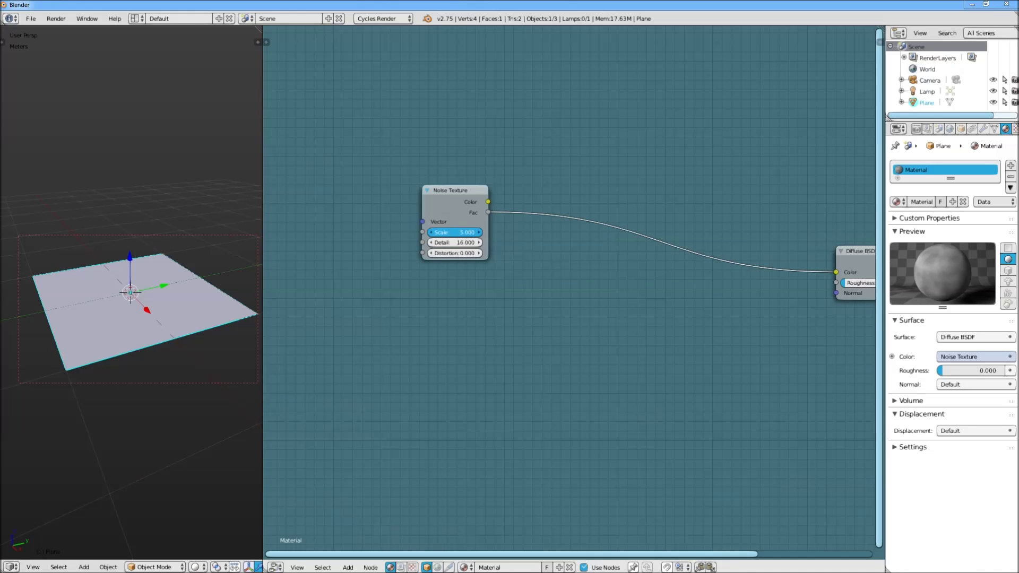
mouse_move(462, 236)
left_mouse_down()
mouse_move(494, 236)
mouse_move(477, 232)
left_mouse_up()
key("z")
- Preview the finer grain in rendered shading and add a Texture Coordinate node
left_click(212, 290)
key("shift+z")
scroll(364, 241, "up", 5, "ctrl")
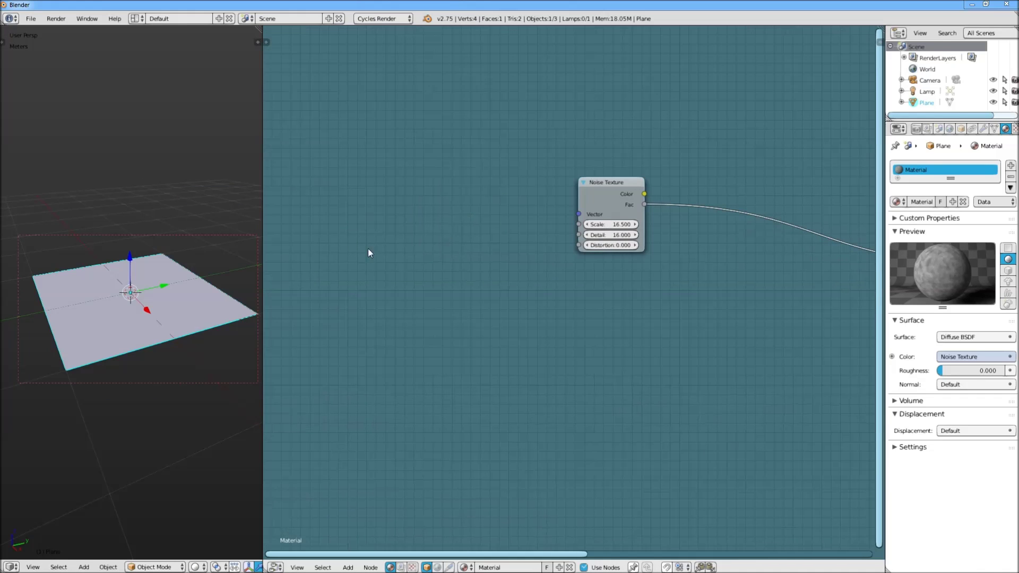
key("shift+a")
left_click(422, 233)
- Route UV coordinates through a Mapping node into the noise, with Y scale 8.6
left_click(335, 165)
left_click_drag(401, 203, 579, 214)
key("shift+a")
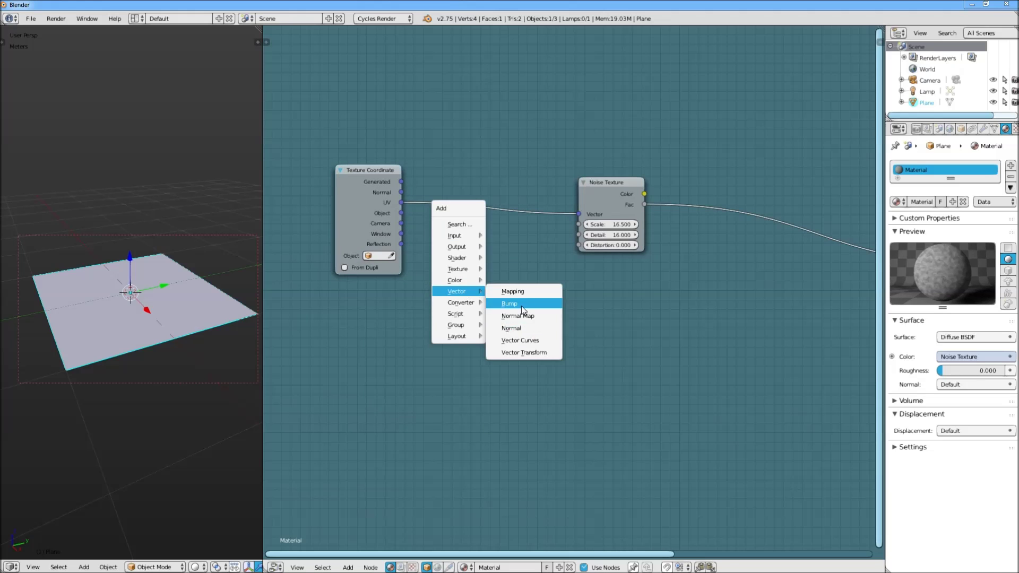
left_click(513, 291)
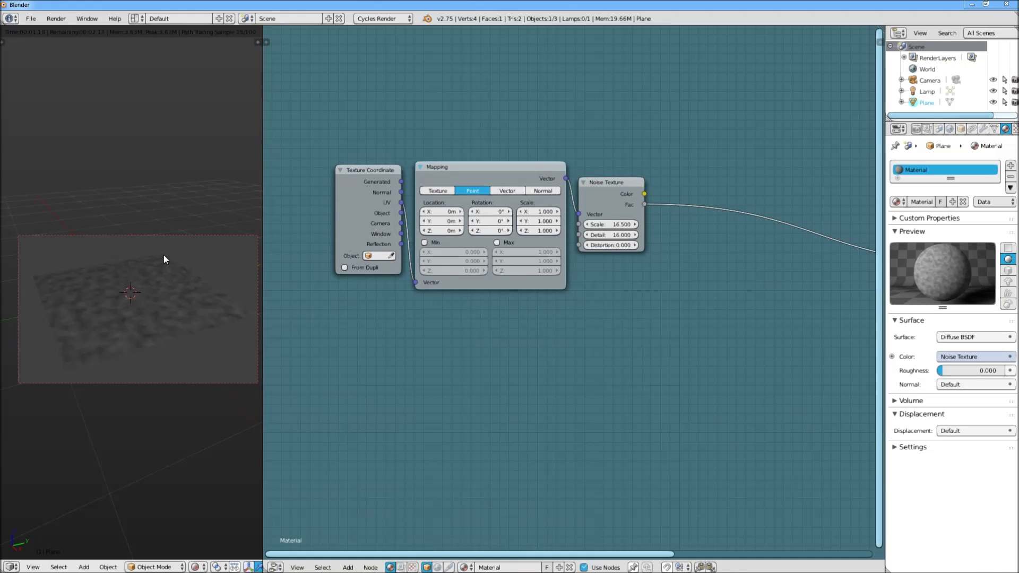
key("shift+z")
left_click_drag(538, 220, 584, 220)
- Preview the stretched noise grain in rendered shading
key("z")
left_click(146, 241)
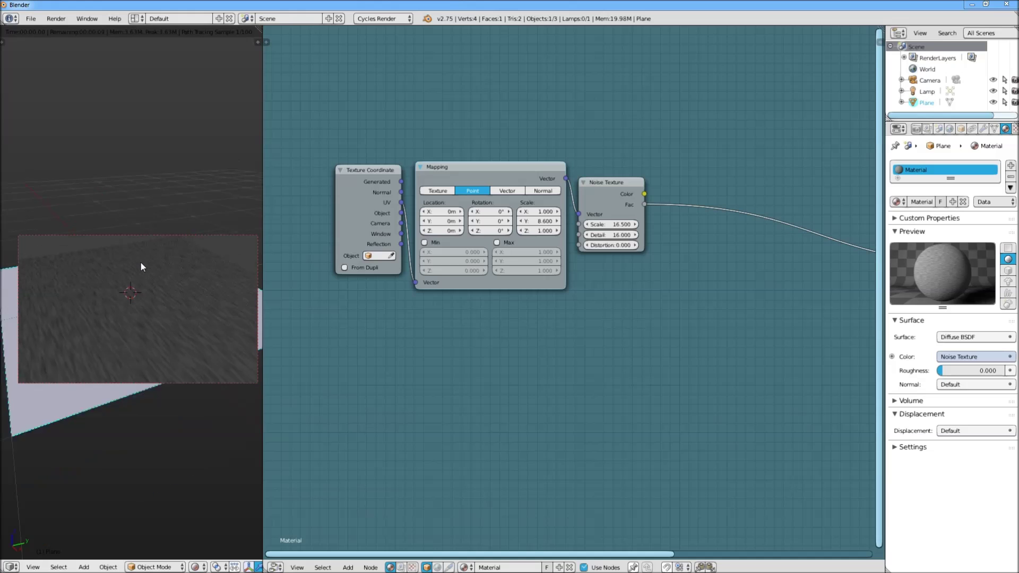
key("shift+z")
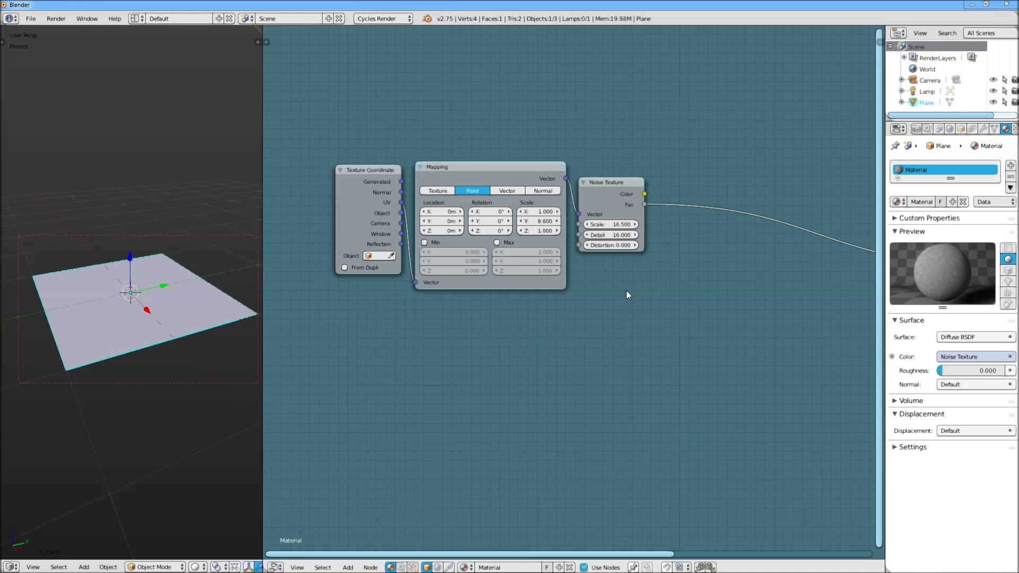
key("z")
left_click(175, 297)
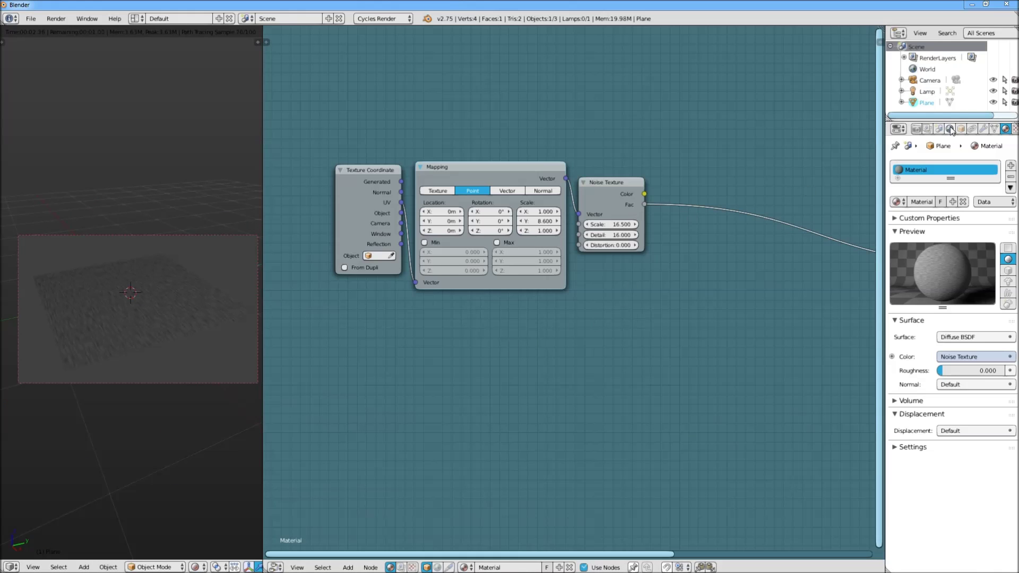
- Brighten the world background colour to light grey
left_click(949, 129)
left_click(991, 246)
left_click_drag(996, 146, 995, 101)
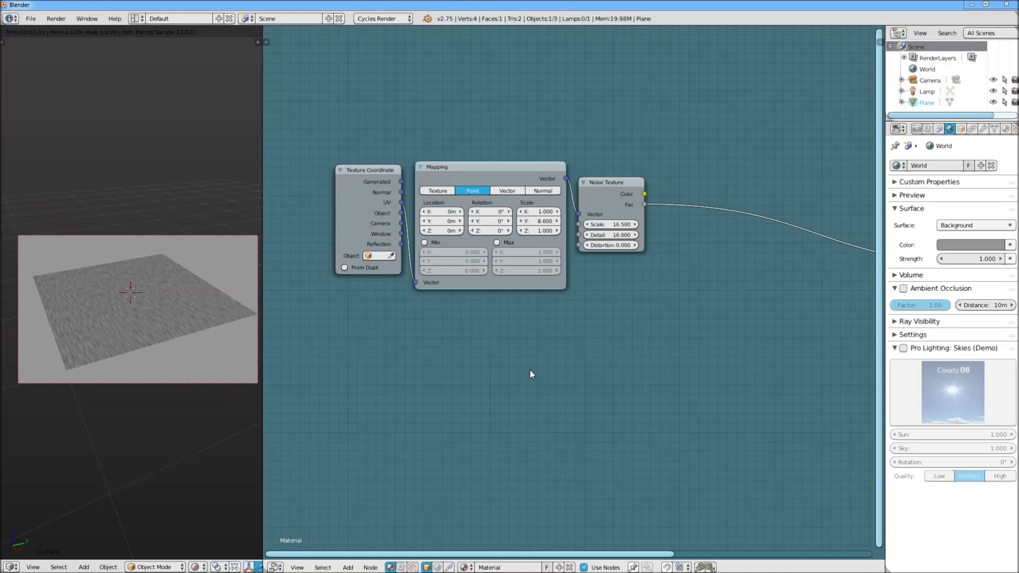
key("shift+a")
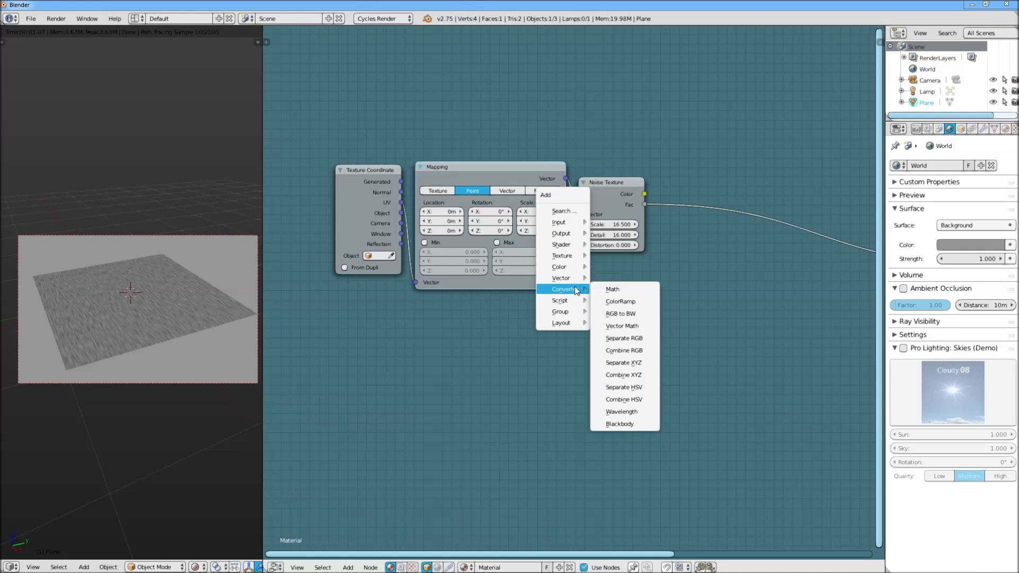
- Insert a ColorRamp between the Noise Texture Fac and the Diffuse BSDF colour
left_click(618, 302)
left_click(727, 170)
scroll(128, 340, "up", 3)
scroll(129, 344, "up", 2)
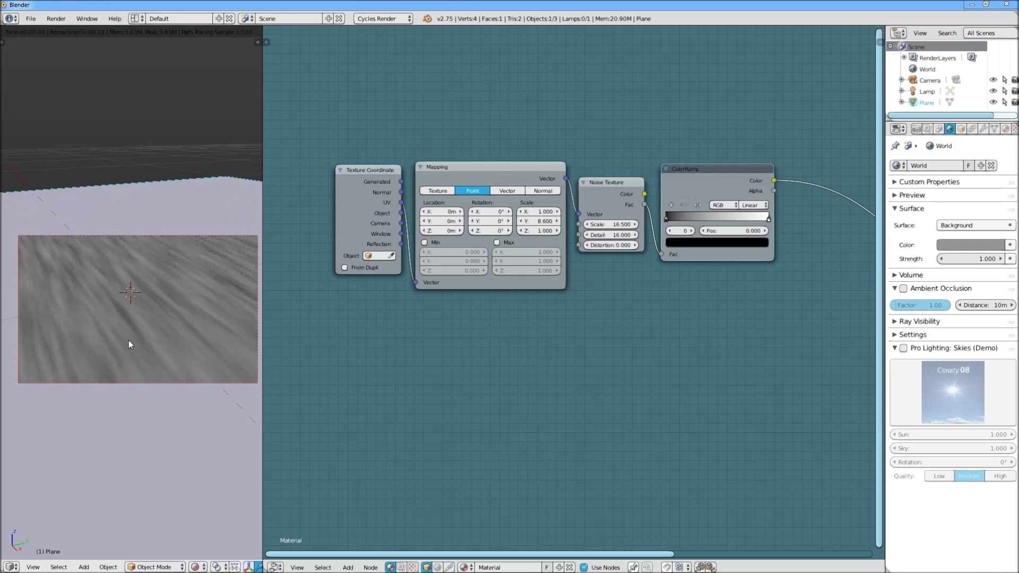
middle_click_drag(379, 262, 175, 297)
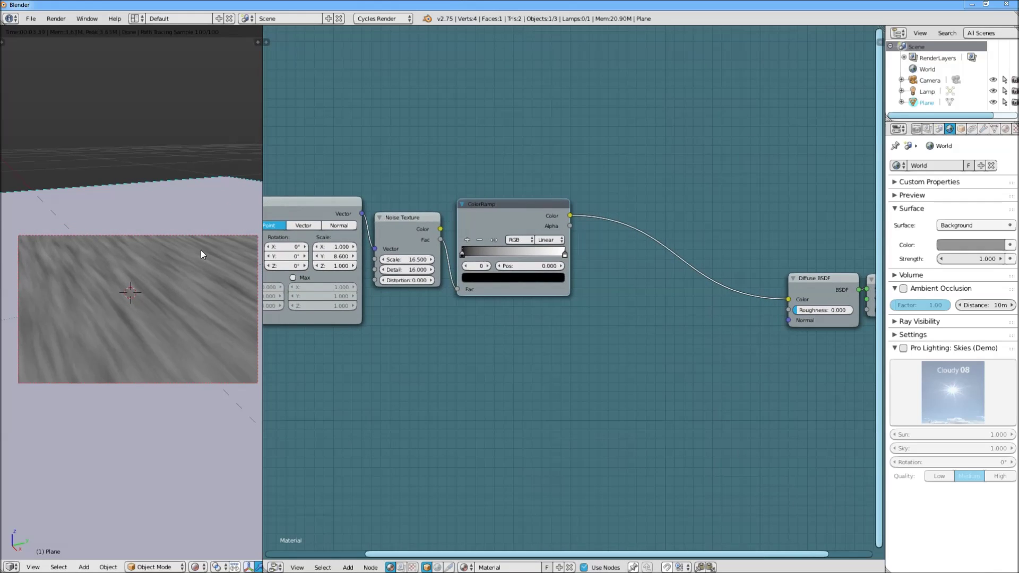
key("shift+z")
scroll(469, 279, "up", 1)
scroll(463, 230, "up", 1)
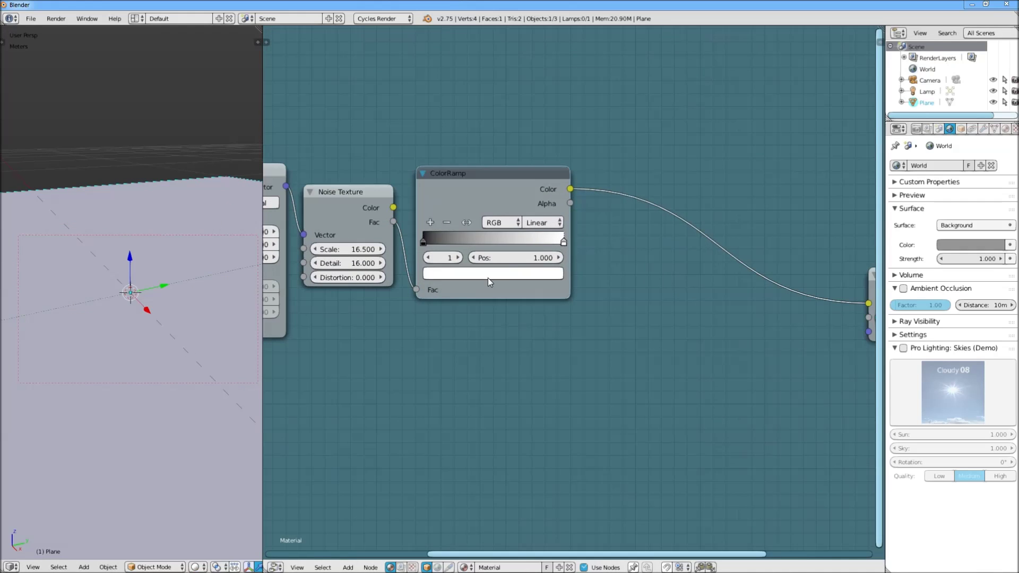
- Add several black and white stops to the ramp, including a white stop at 0.299, and preview the streaks
left_click(468, 244)
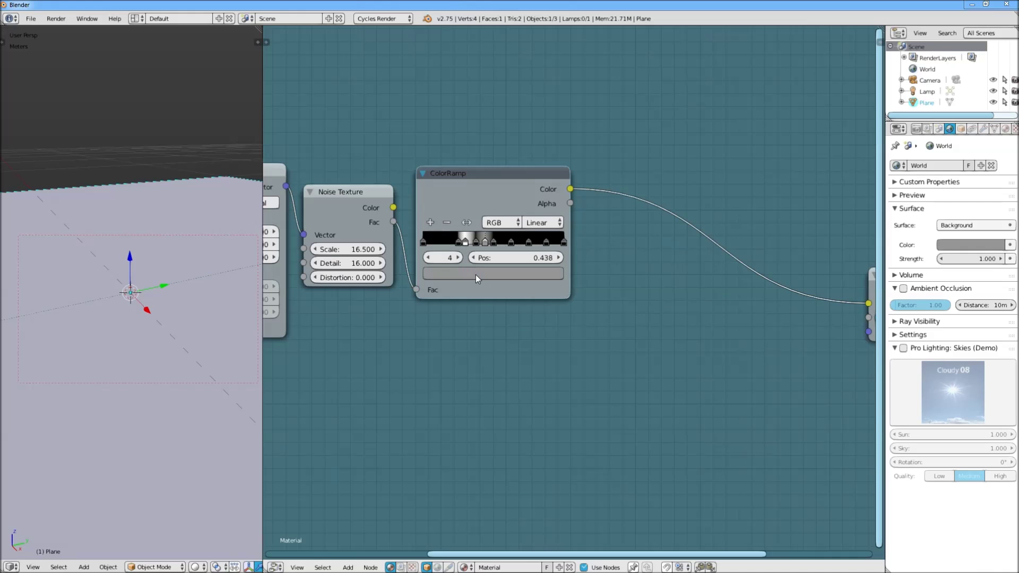
middle_click_drag(471, 276, 502, 275)
left_click(477, 243)
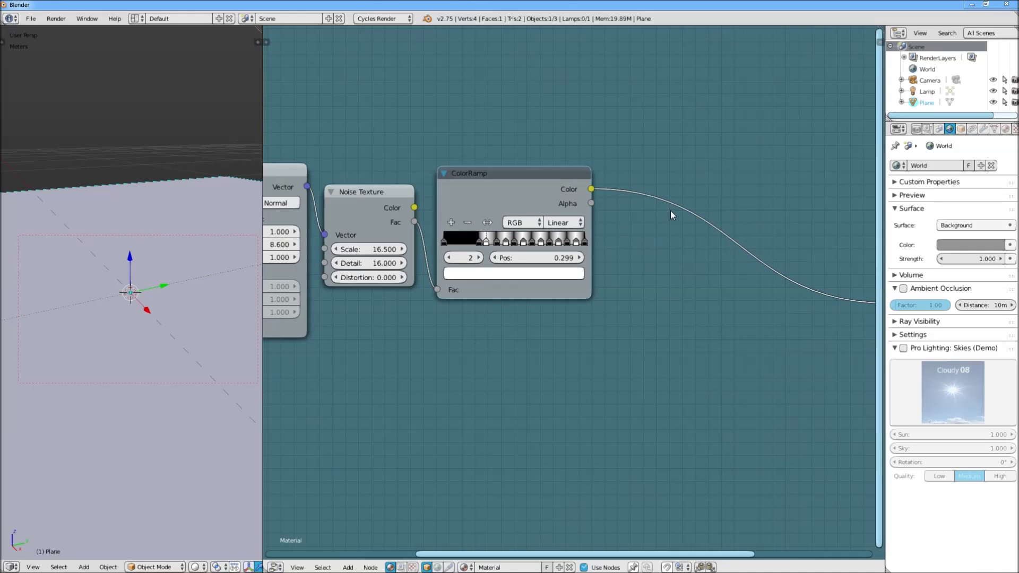
key("shift+z")
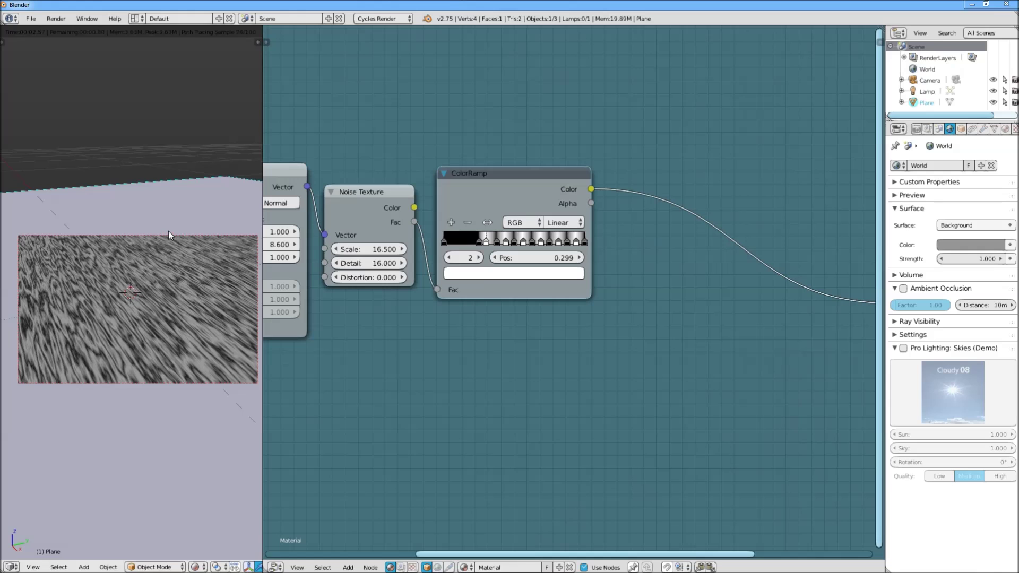
key("shift+z")
key("shift+a")
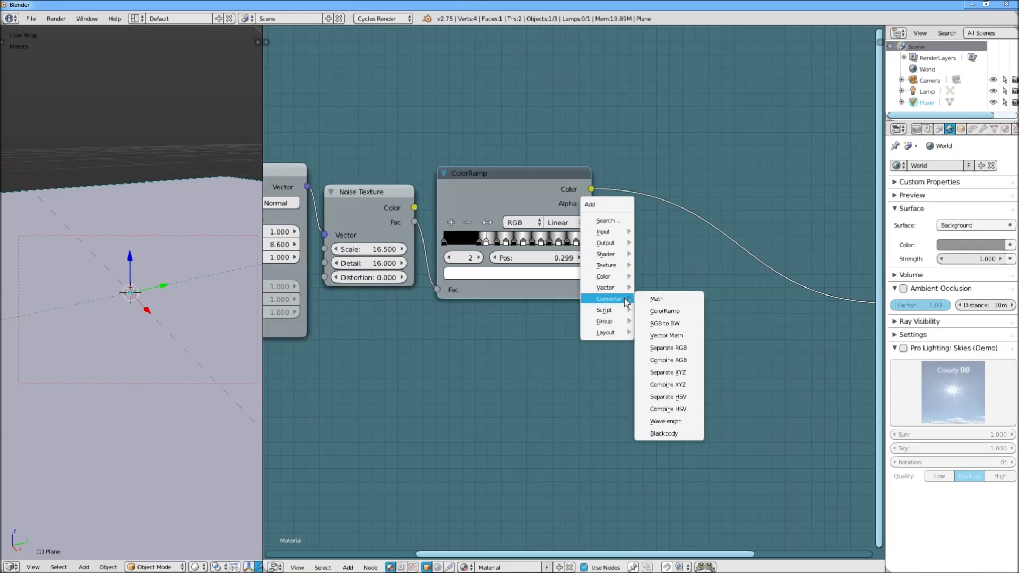
- Add a second ColorRamp after the first and set its stops to dark brown (R 0.121, G 0.036, B 0.020)
left_click(664, 311)
left_click(607, 165)
scroll(637, 239, "down", 3, "ctrl")
left_click(632, 294)
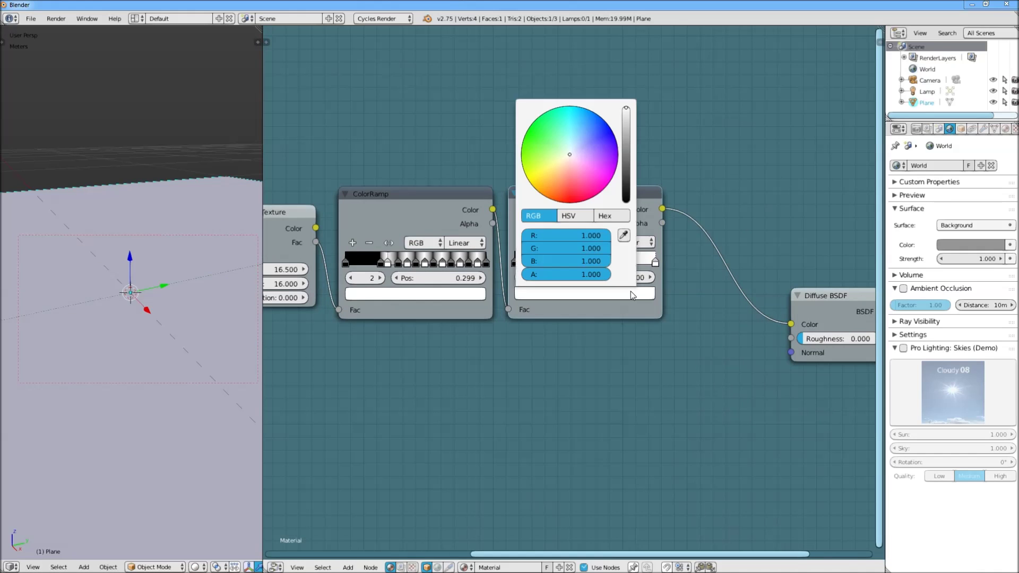
left_click(562, 182)
left_click(627, 169)
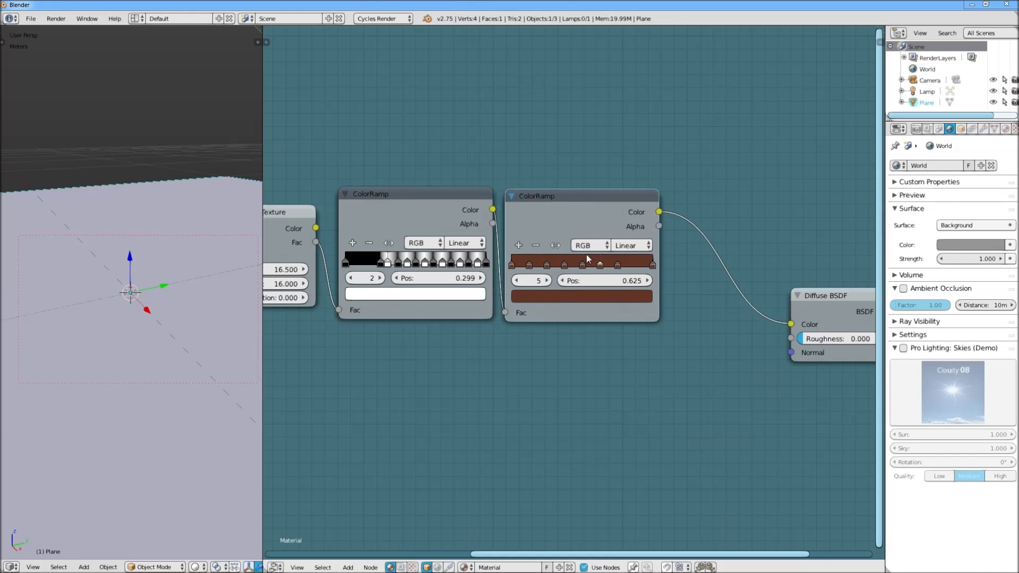
left_click_drag(588, 259, 540, 288)
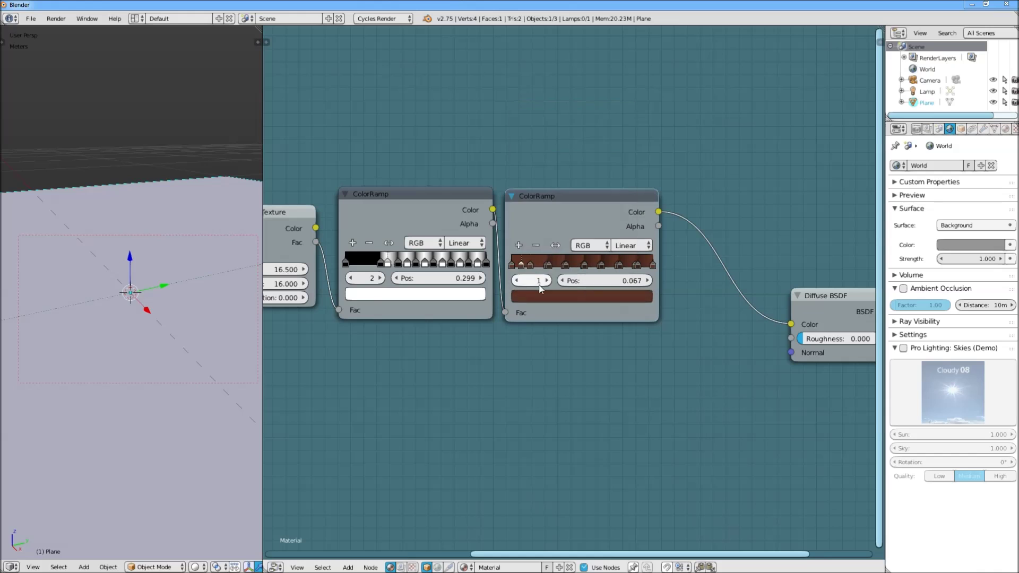
- Spread more dark-brown stops across the second ramp, reaching 14 stops
left_click_drag(263, 318, 417, 318)
left_click(681, 264)
left_click(685, 296)
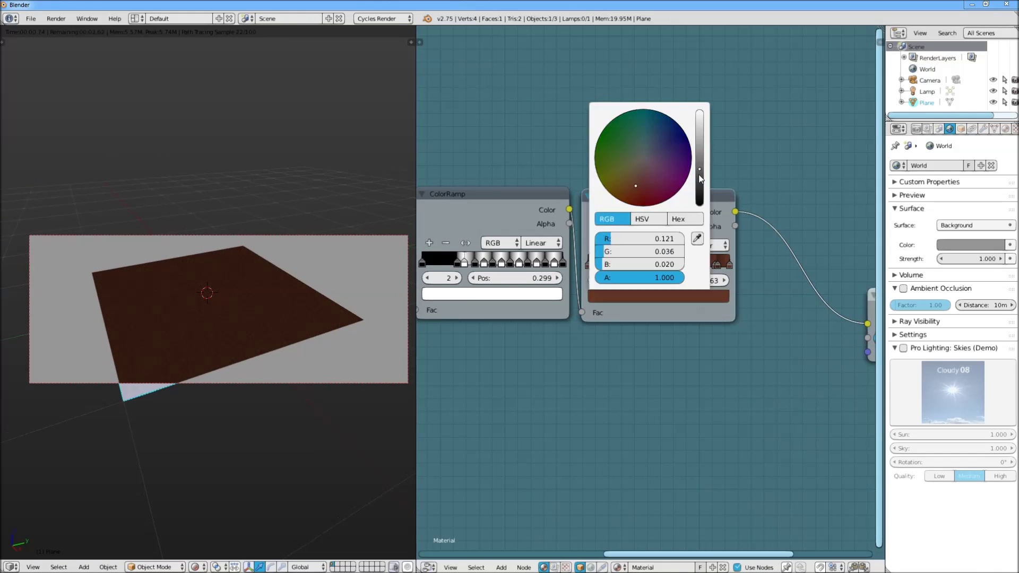
left_click_drag(596, 262, 690, 288)
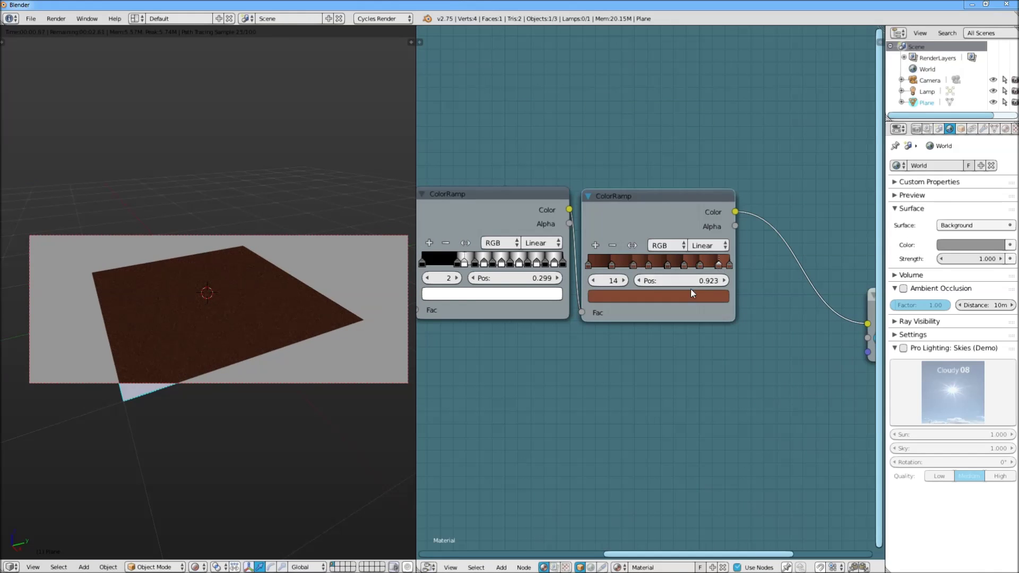
scroll(310, 311, "up", 2)
scroll(311, 318, "up", 2)
middle_click_drag(425, 313, 638, 318)
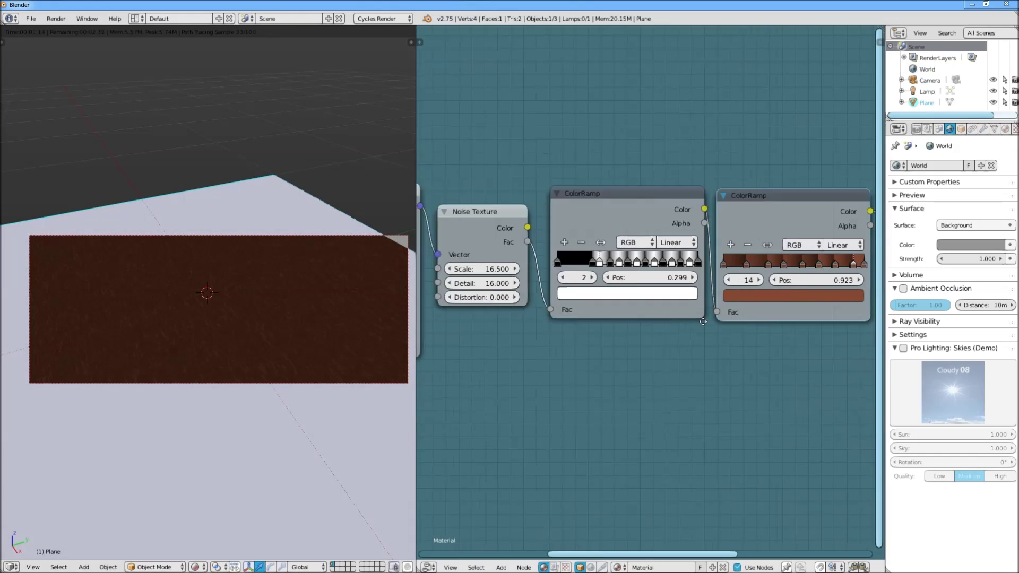
- Lower Mapping Y scale to 6.4 and Noise Scale to 8.0, then shift Material Output right
left_click_drag(573, 271, 546, 271)
left_click_drag(672, 276, 634, 276)
middle_click_drag(306, 282, 295, 315)
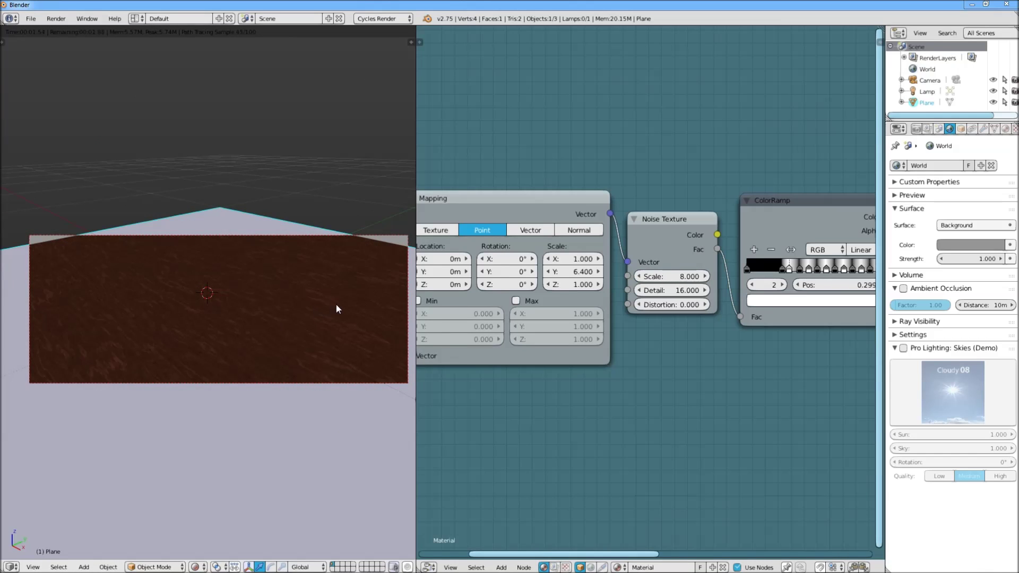
scroll(692, 239, "down", 3)
middle_click_drag(692, 240, 540, 240)
mouse_move(642, 284)
left_mouse_down()
mouse_move(776, 236)
mouse_move(694, 287)
left_mouse_up()
key("shift+a")
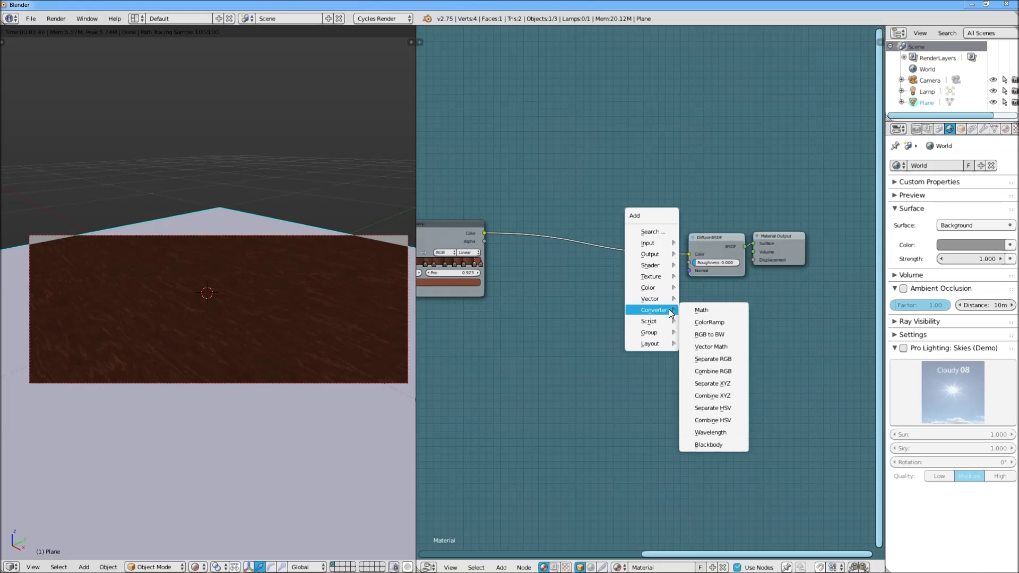
- Add a Bump node feeding the Diffuse BSDF Normal and collapse it
left_click(690, 298)
left_click(646, 279)
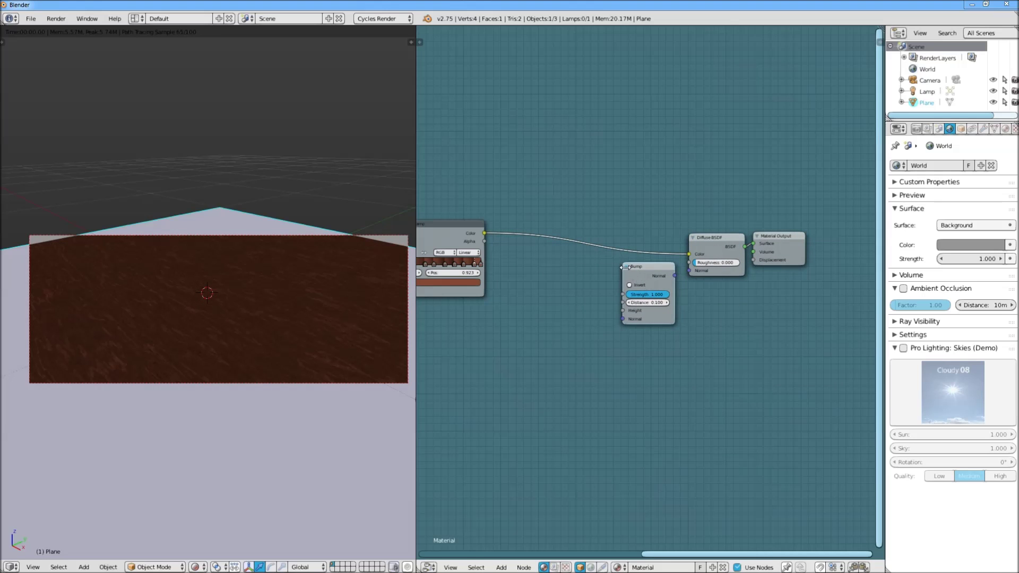
mouse_move(674, 276)
left_mouse_down()
mouse_move(689, 271)
mouse_move(651, 295)
mouse_move(658, 273)
left_mouse_up()
left_click(626, 266)
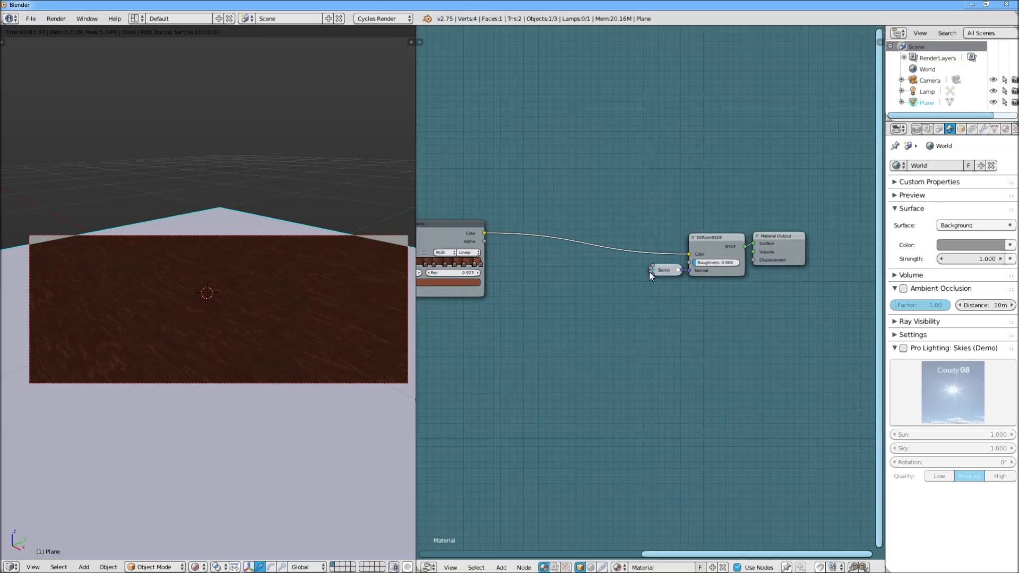
scroll(649, 273, "up", 5, "ctrl")
- Drive the Bump Height from a new collapsed ColorRamp with a grey stop, fed by the brown ramp
key("shift+a")
left_click(690, 294)
left_click_drag(762, 282, 782, 278)
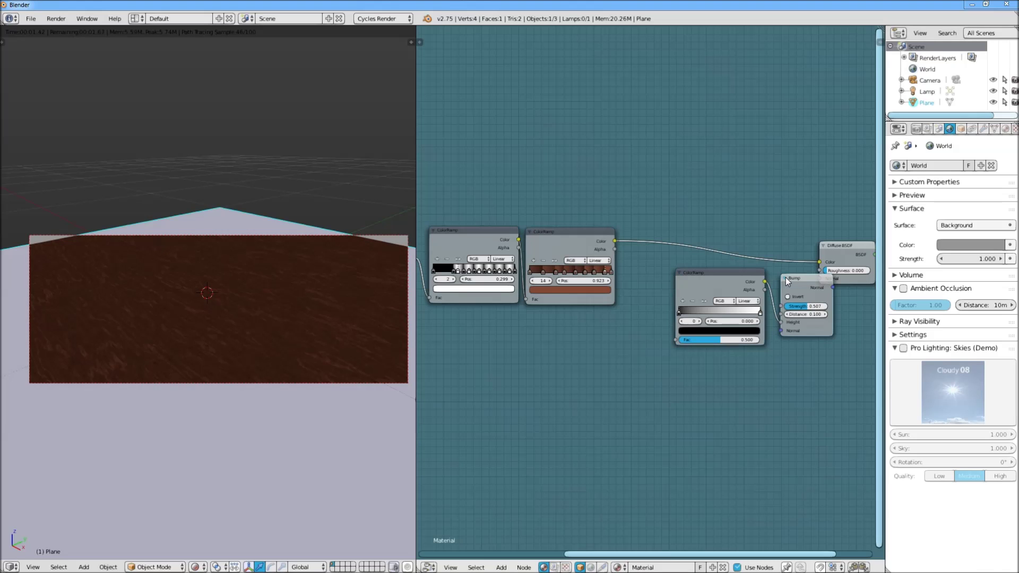
left_click_drag(706, 273, 712, 275)
left_click(690, 304)
left_click_drag(725, 313, 696, 313)
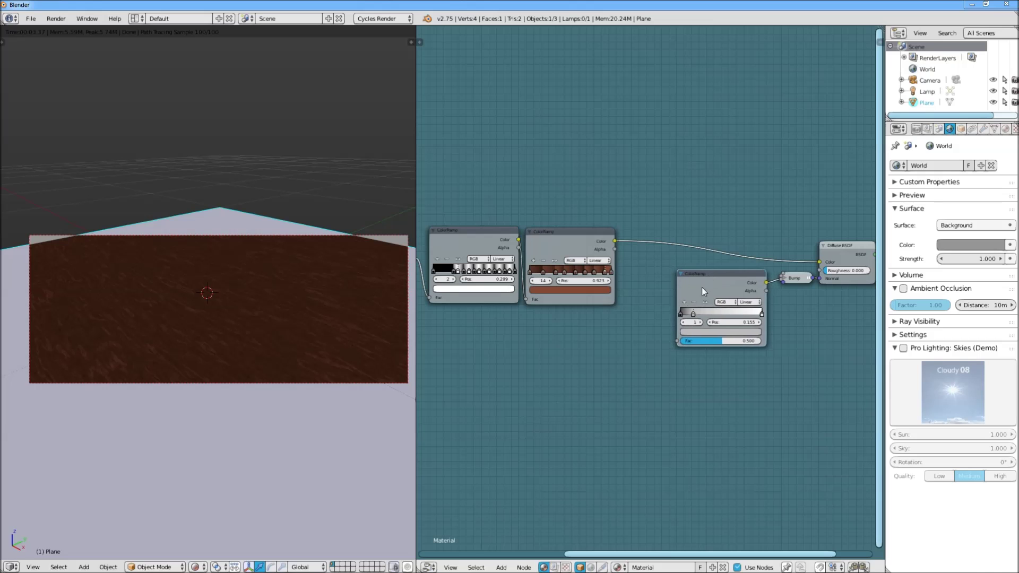
key("h")
left_click_drag(742, 275, 729, 278)
middle_click_drag(397, 320, 309, 306)
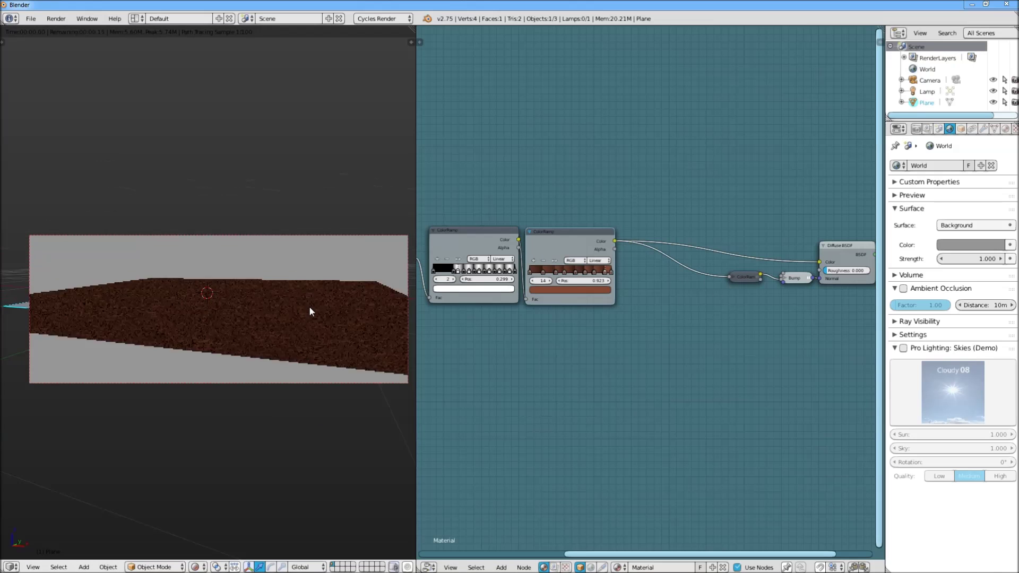
- Frame the whole node tree, inspect the Bump node, and pan to the Texture Coordinate and Mapping nodes
scroll(663, 249, "down", 2)
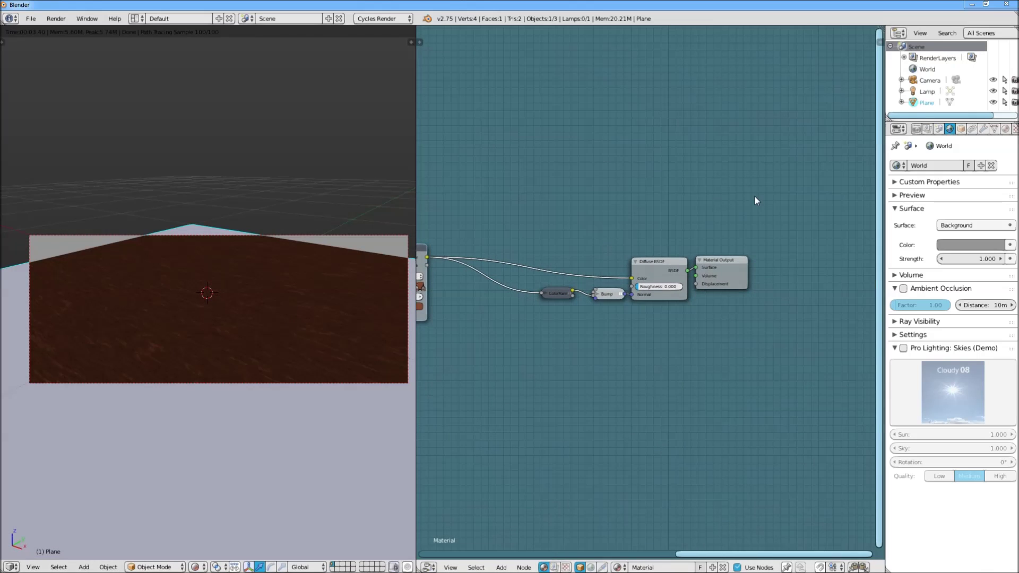
key("Home")
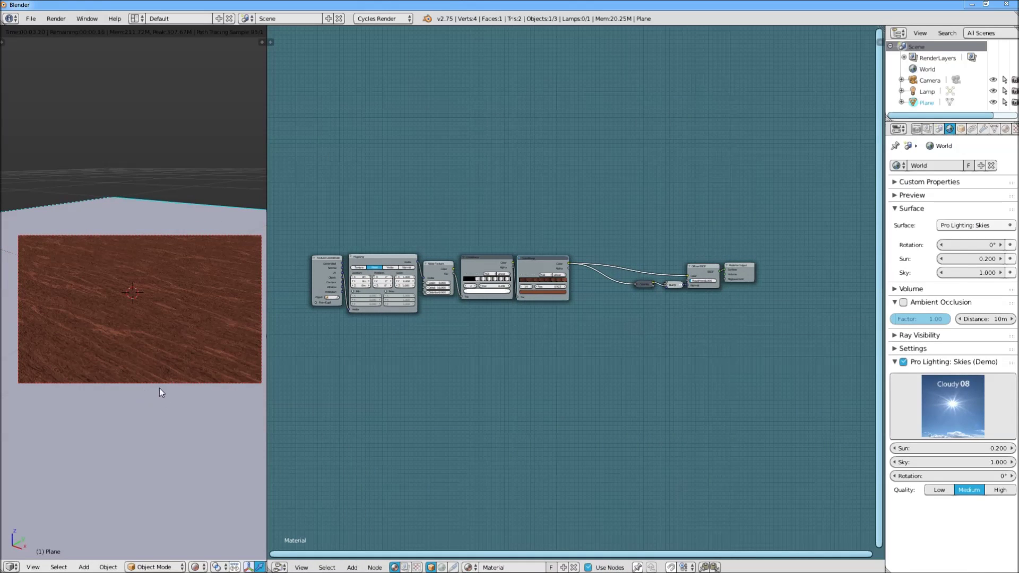
scroll(573, 289, "up", 2)
left_click(733, 284)
key("h")
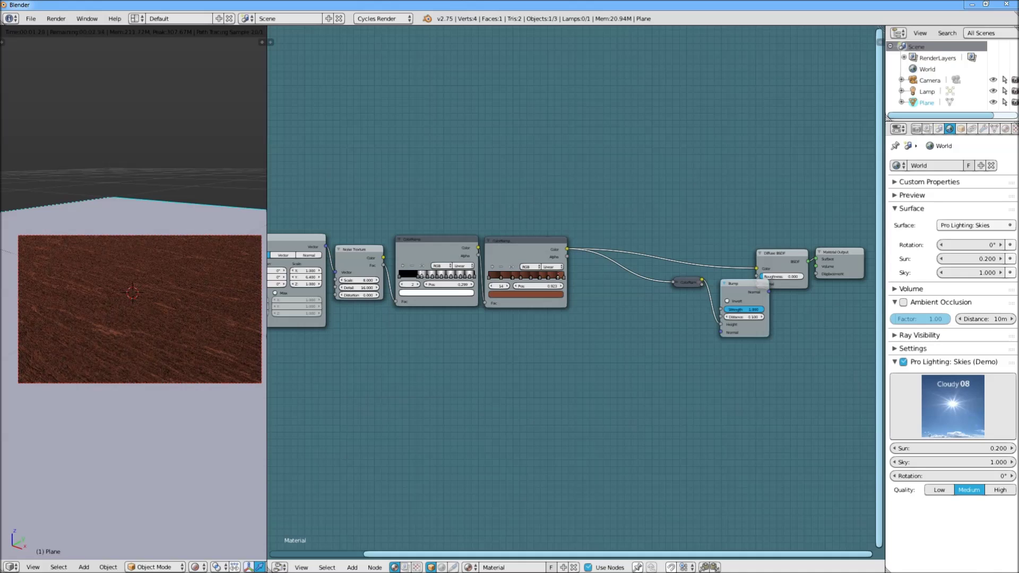
key("h")
middle_click_drag(437, 333, 666, 304)
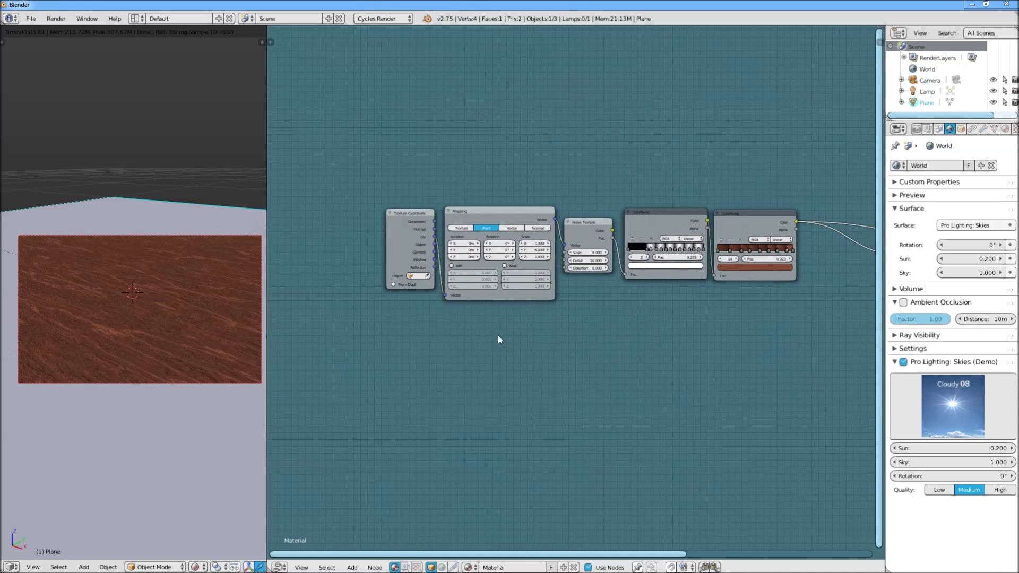
key("shift+a")
left_click(549, 523)
- Add a Brick Texture node and shift the Texture Coordinate node left
left_click(486, 354)
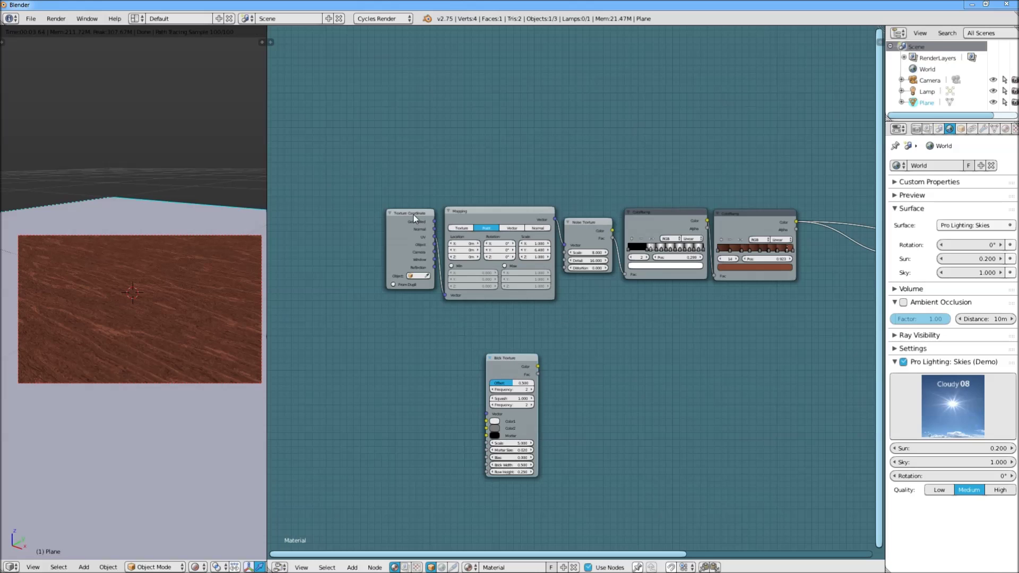
left_click_drag(415, 215, 343, 218)
middle_click_drag(657, 313, 432, 335)
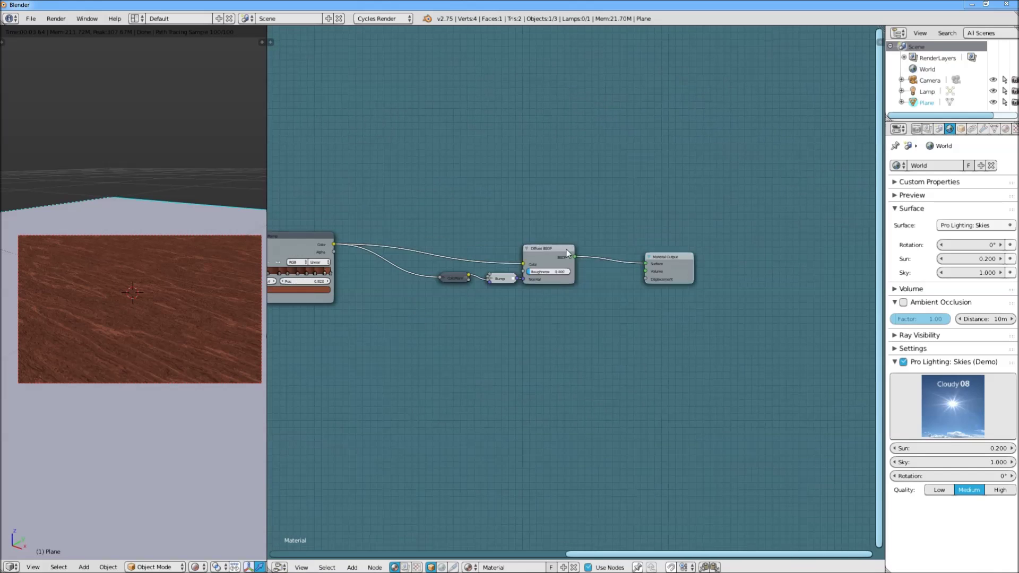
- Insert a MixRGB node set to Multiply on the brown ramp's colour link
key("shift+a")
left_click(499, 349)
left_click(440, 246)
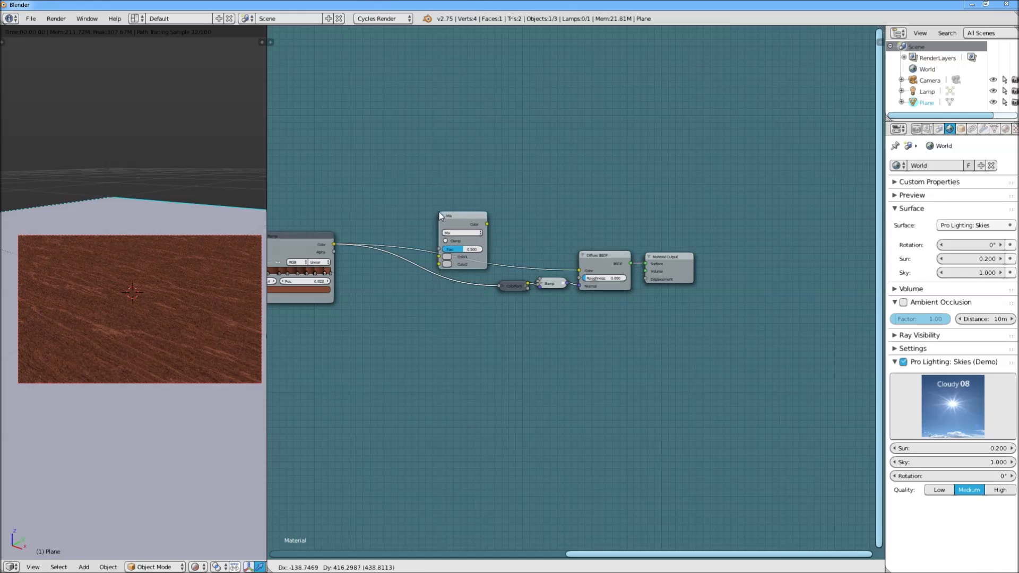
left_click_drag(466, 249, 413, 279)
left_click(412, 296)
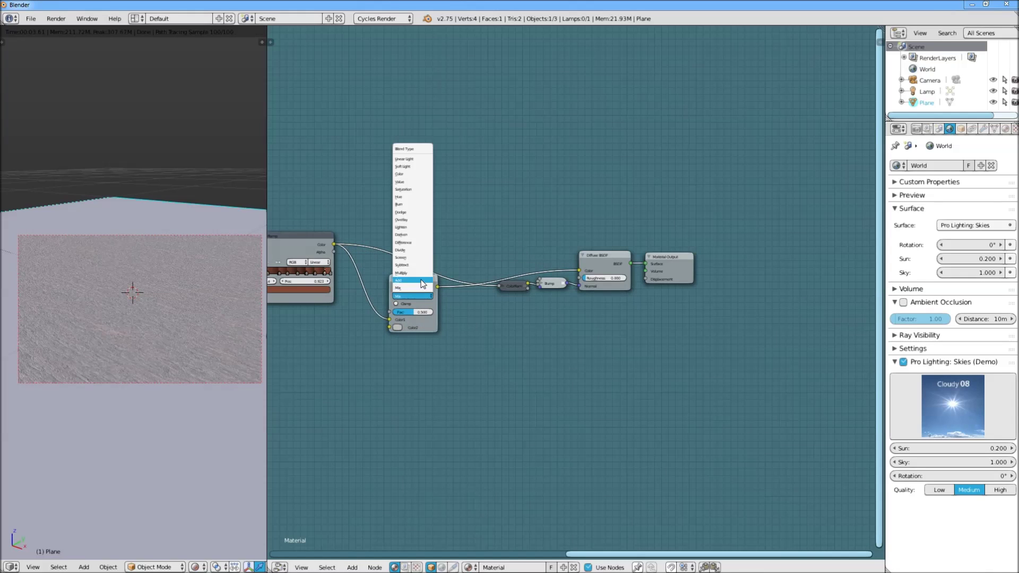
left_click(413, 272)
- Connect the Brick Texture colour into the Multiply node's Color2 input
middle_click_drag(372, 345, 642, 329)
mouse_move(352, 370)
left_mouse_down()
mouse_move(661, 318)
mouse_move(665, 308)
left_mouse_up()
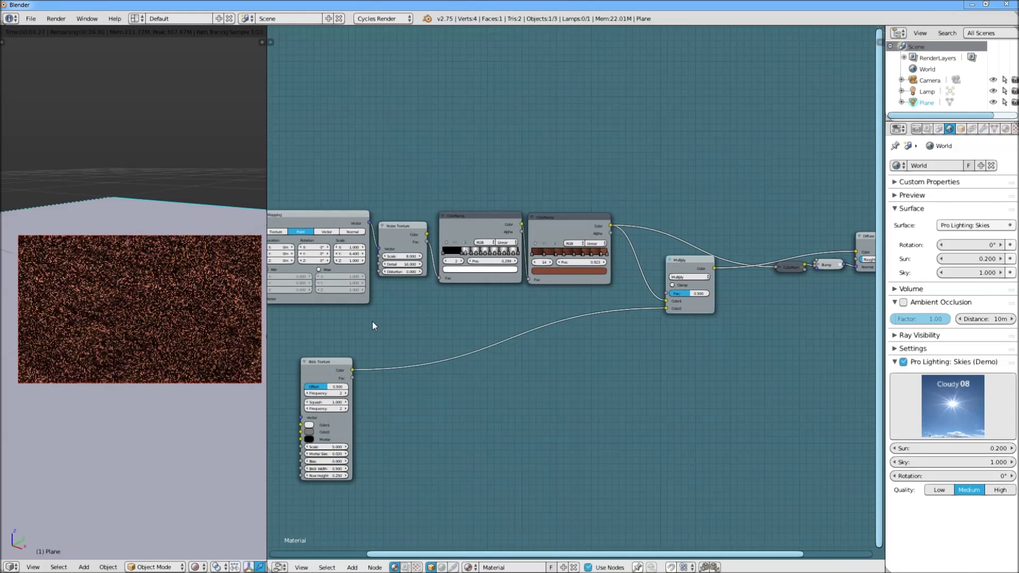
scroll(462, 281, "up", 5, "ctrl")
left_click_drag(397, 212, 352, 211)
left_click(525, 206)
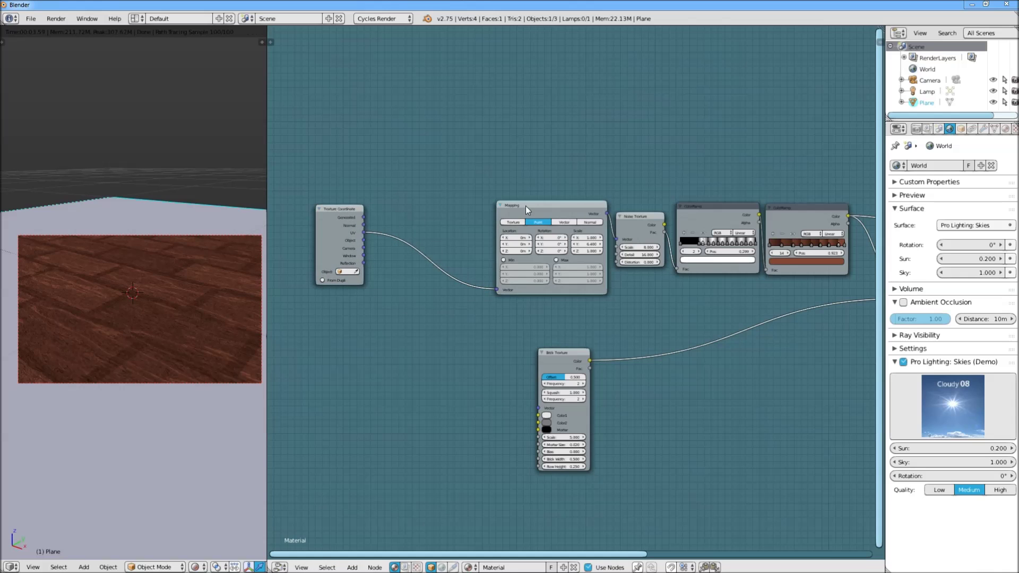
- Add a second Mapping node for the bricks and set Brick Mortar Size to 0.001
key("shift+a")
left_click(501, 317)
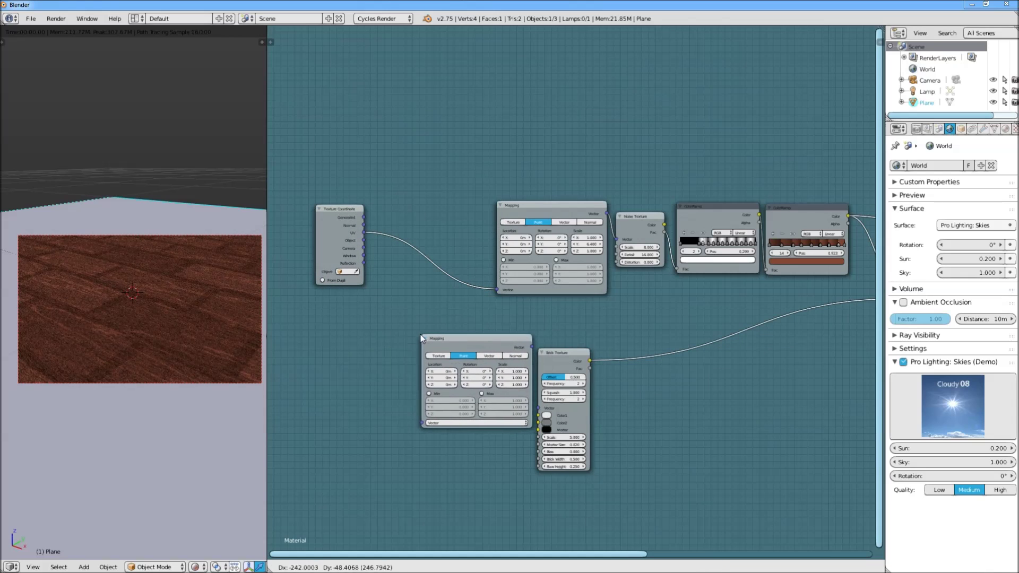
left_click(562, 445)
type("0.001")
key("Return")
scroll(562, 448, "up", 2)
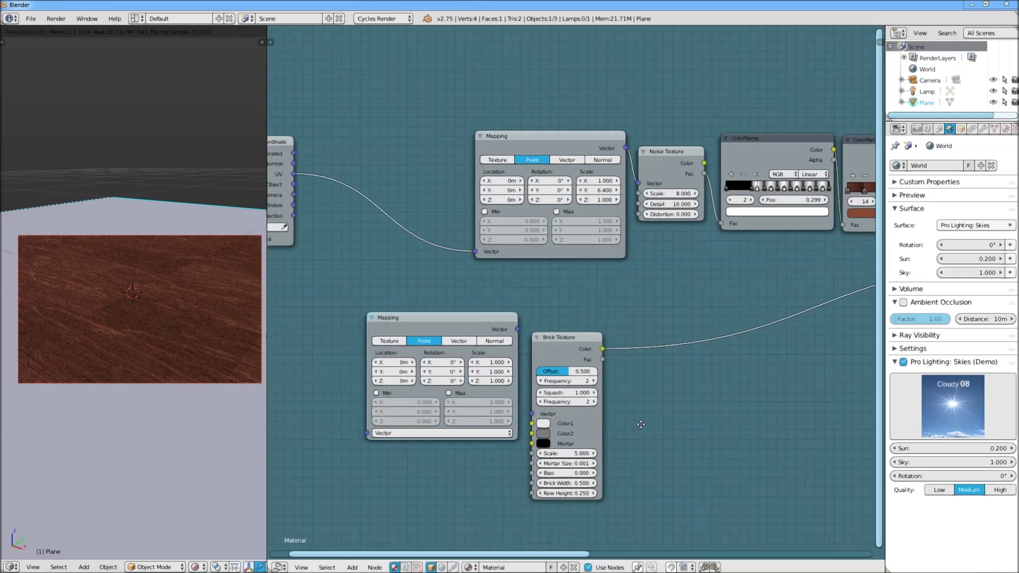
scroll(593, 418, "up", 2)
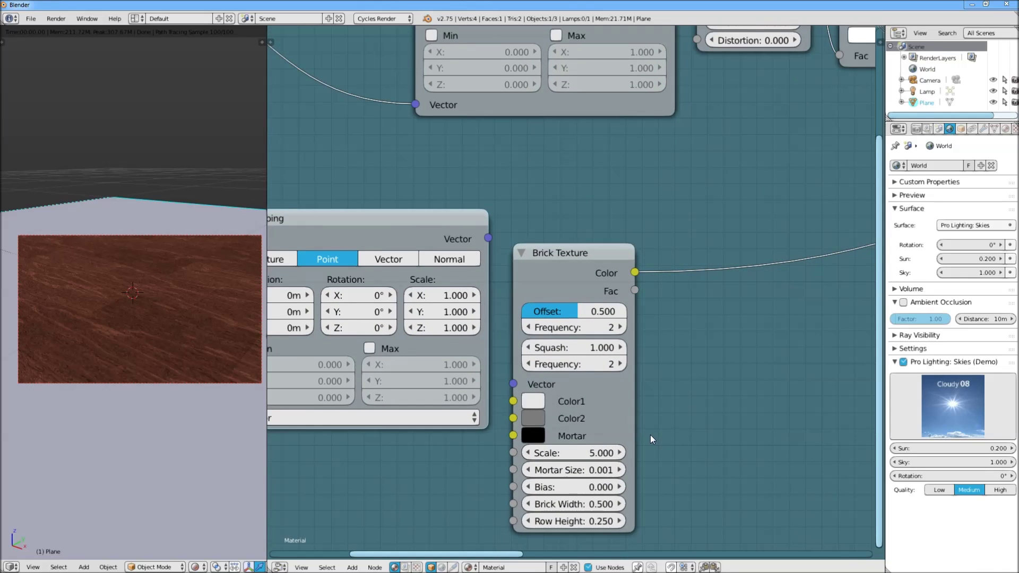
- Set the brick Row Height to 0.100 and darken Color2 to near-black (0.047)
left_click(574, 520)
type("0.1")
key("Return")
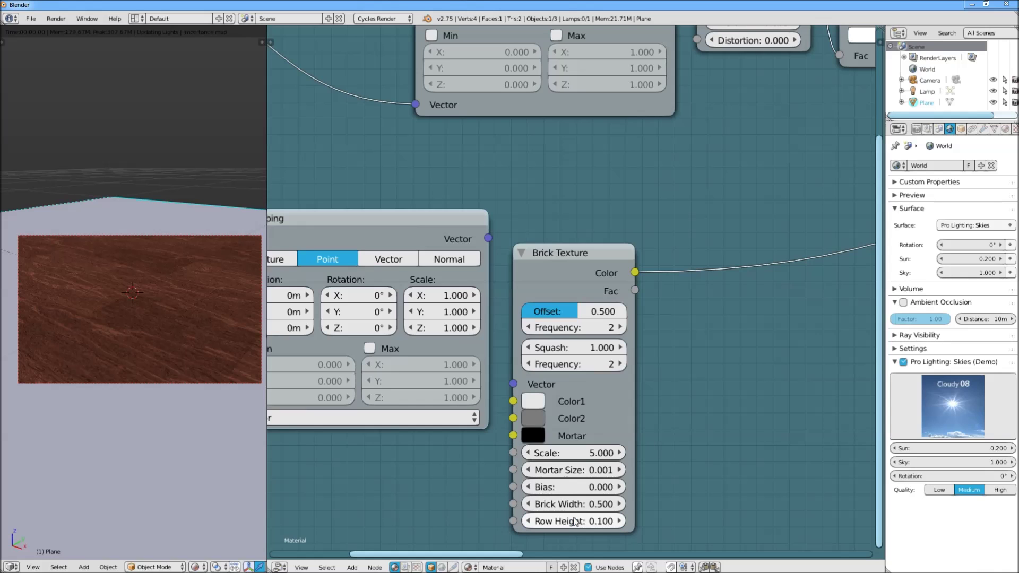
left_click(533, 401)
left_click_drag(661, 272, 666, 287)
scroll(712, 287, "down", 2)
scroll(667, 235, "up", 1)
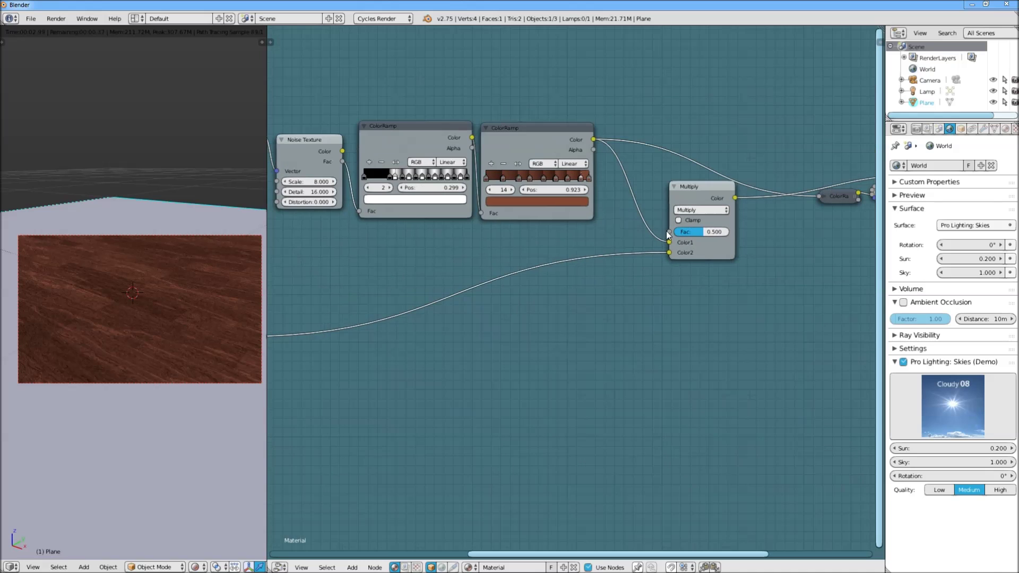
- Set the Brick Texture's Color2 to a 0.173 grey
scroll(688, 243, "up", 5, "ctrl")
scroll(486, 289, "up", 4, "ctrl")
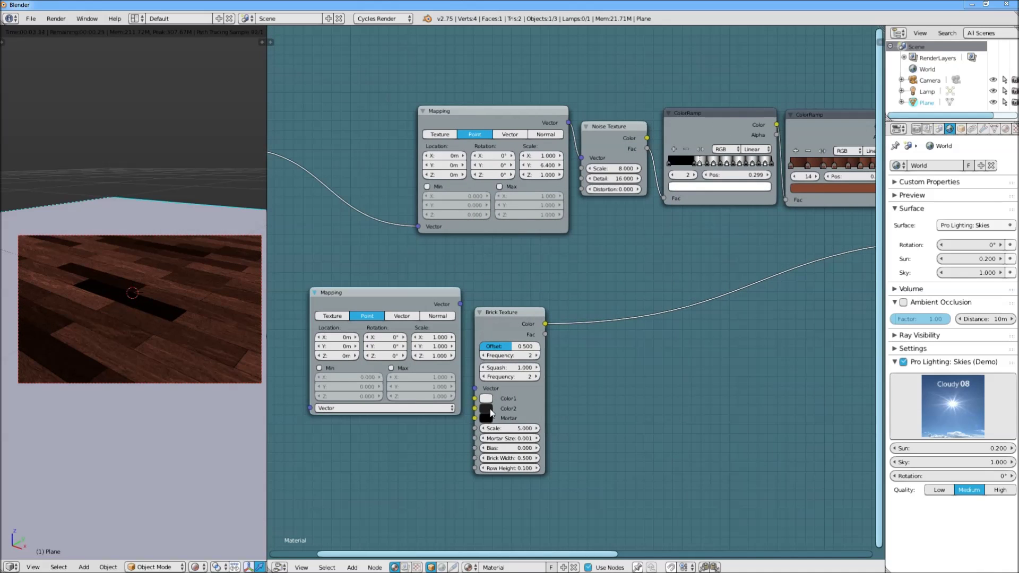
scroll(141, 314, "down", 3)
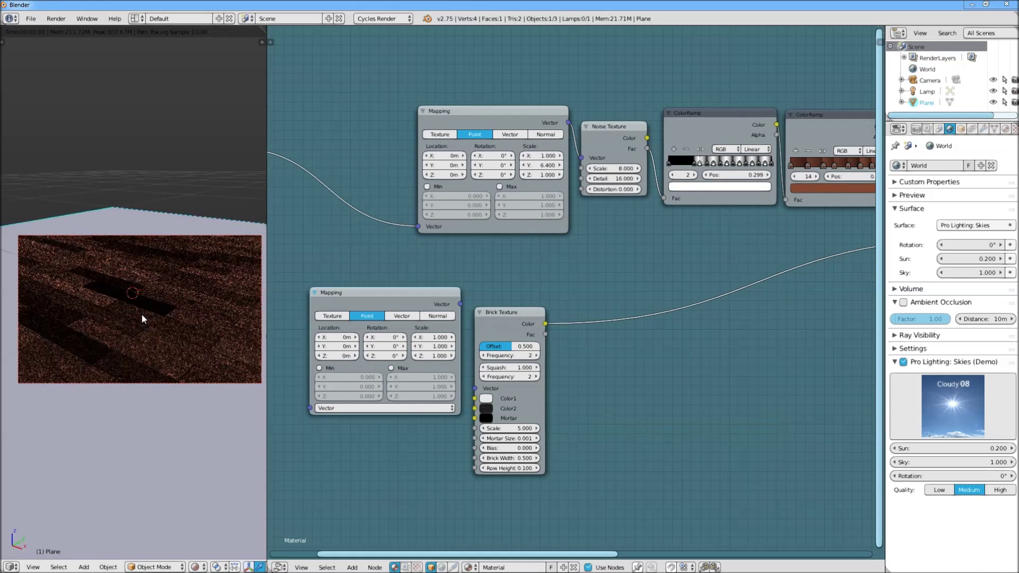
left_click(487, 409)
left_click(562, 312)
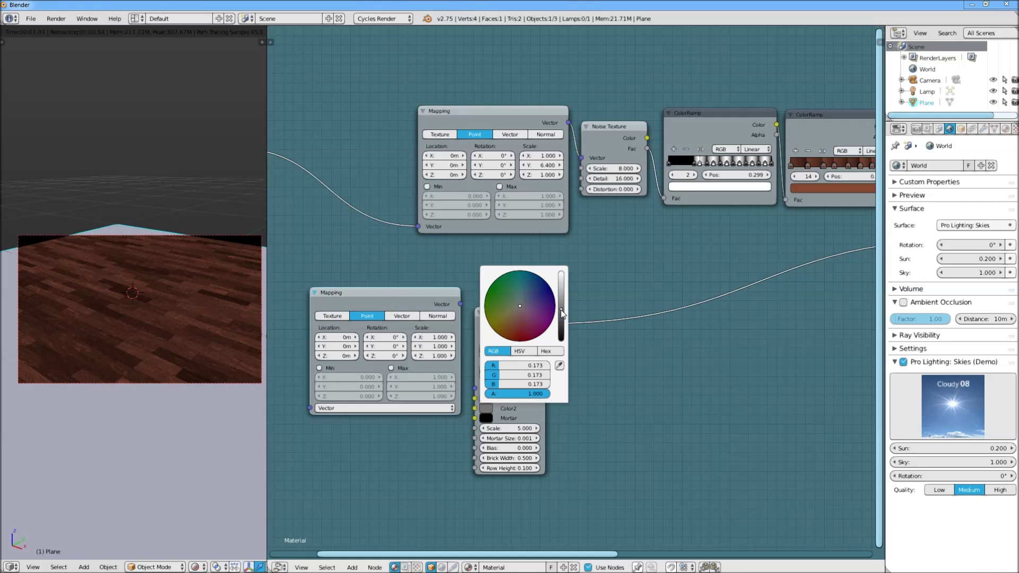
middle_click_drag(384, 202, 497, 221)
key("shift+a")
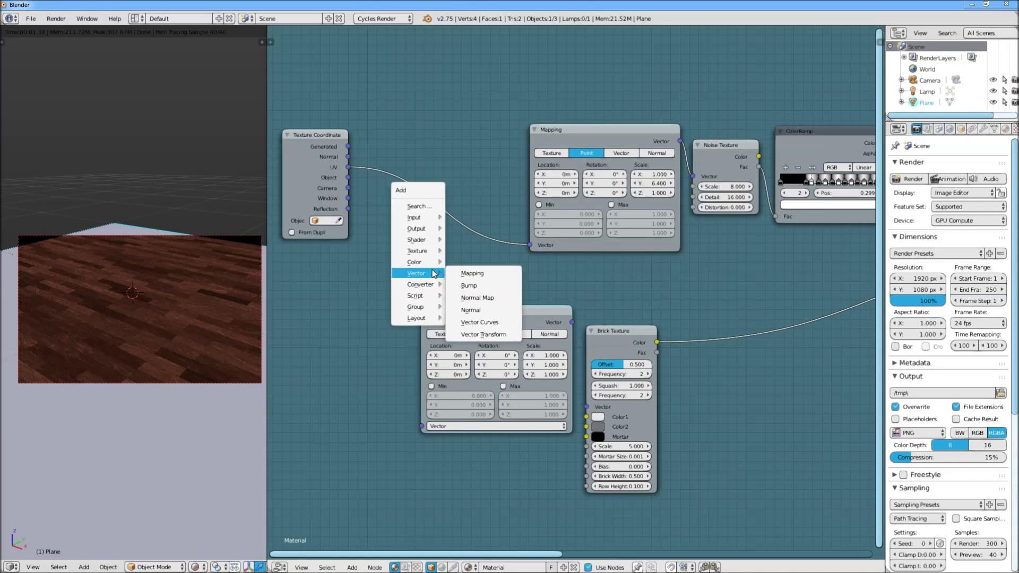
- Insert a Mix node between UV and Mapping, with the brick colour feeding its Color2
left_click(469, 262)
left_click(410, 242)
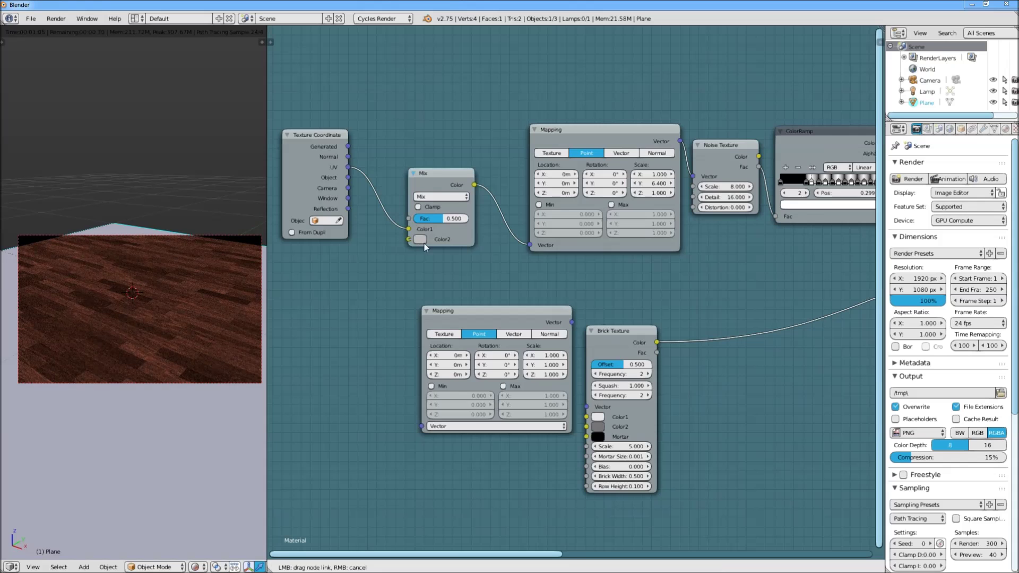
left_click_drag(409, 240, 657, 342)
mouse_move(750, 276)
middle_mouse_down()
mouse_move(632, 269)
mouse_move(555, 284)
middle_mouse_up()
- Adjust the Multiply node's factor to 0.714
mouse_move(738, 279)
left_mouse_down()
mouse_move(701, 280)
mouse_move(736, 284)
left_mouse_up()
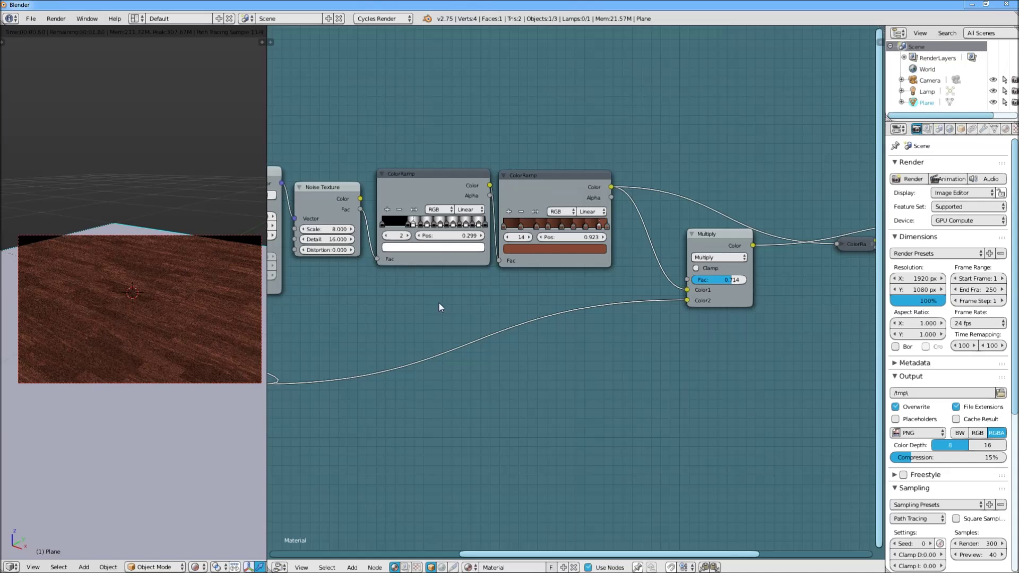
middle_click_drag(457, 296, 675, 288)
middle_click_drag(615, 381, 331, 394)
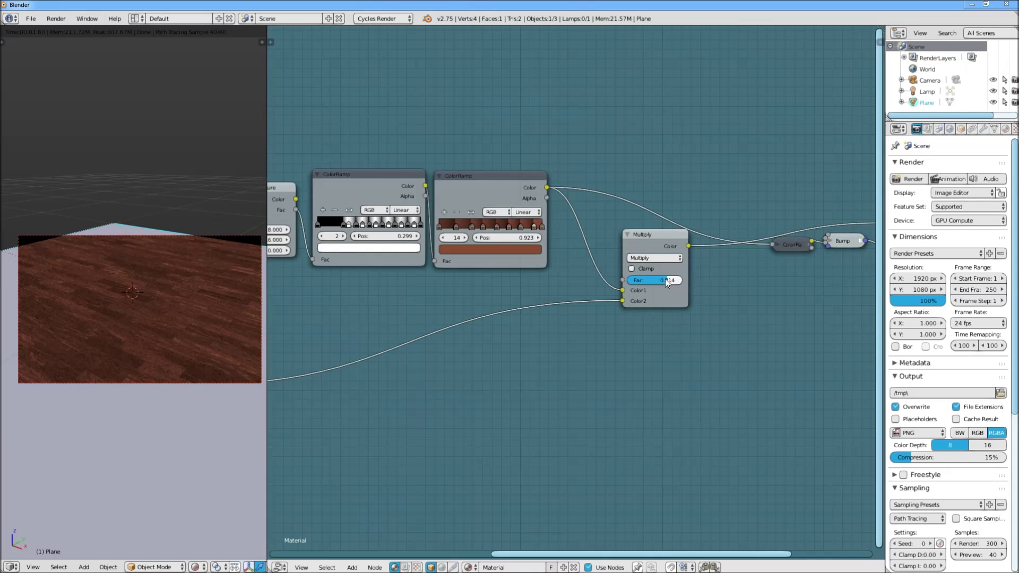
- Lighten the Brick Texture's Color1 to about 0.324
middle_click_drag(405, 352, 639, 314)
left_click(368, 422)
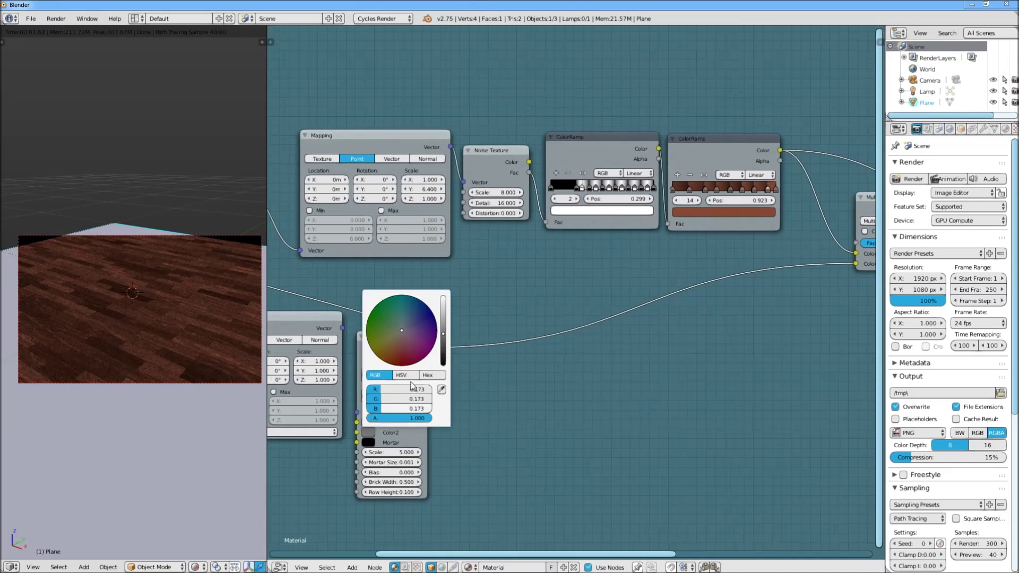
left_click(443, 327)
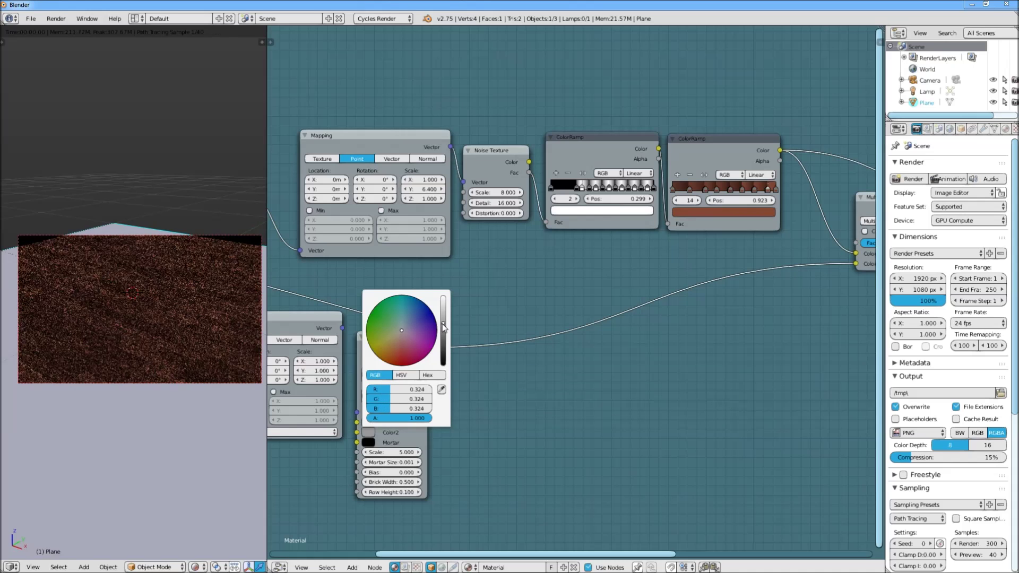
- Rearrange the Brick Texture, Mapping and Noise nodes into a tidy layout
middle_click_drag(376, 336, 556, 302)
left_click_drag(556, 302, 286, 250)
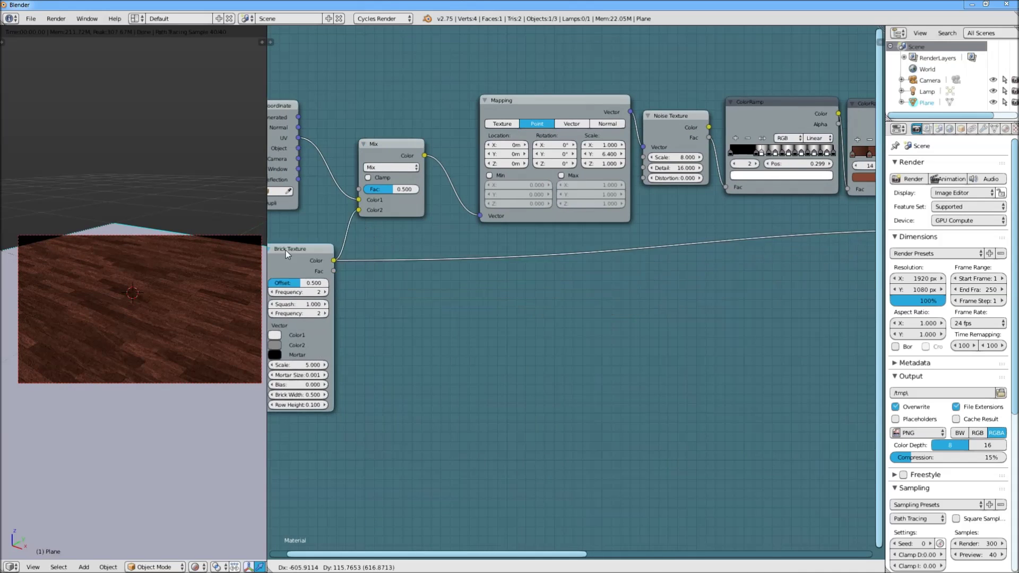
middle_click_drag(286, 250, 397, 250)
left_click_drag(397, 250, 377, 240)
mouse_move(780, 230)
middle_mouse_down()
mouse_move(526, 244)
mouse_move(461, 301)
mouse_move(632, 294)
middle_mouse_up()
scroll(594, 243, "down", 2)
scroll(604, 231, "down", 3)
scroll(462, 301, "down", 2)
scroll(609, 279, "up", 2)
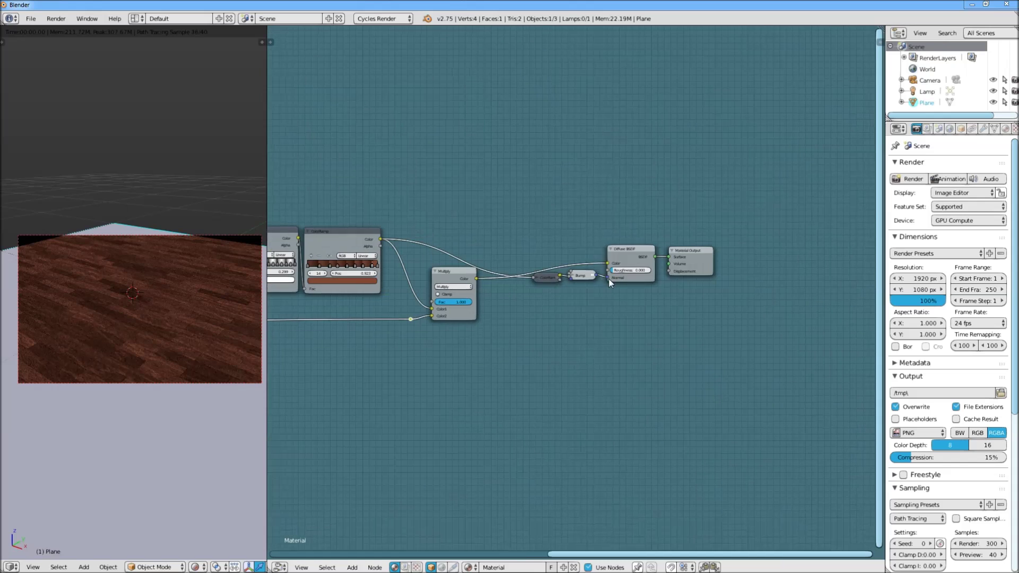
- Add a collapsed ColorRamp from the brick output with its white stop at the far left
left_click_drag(609, 279, 673, 222)
key("shift+a")
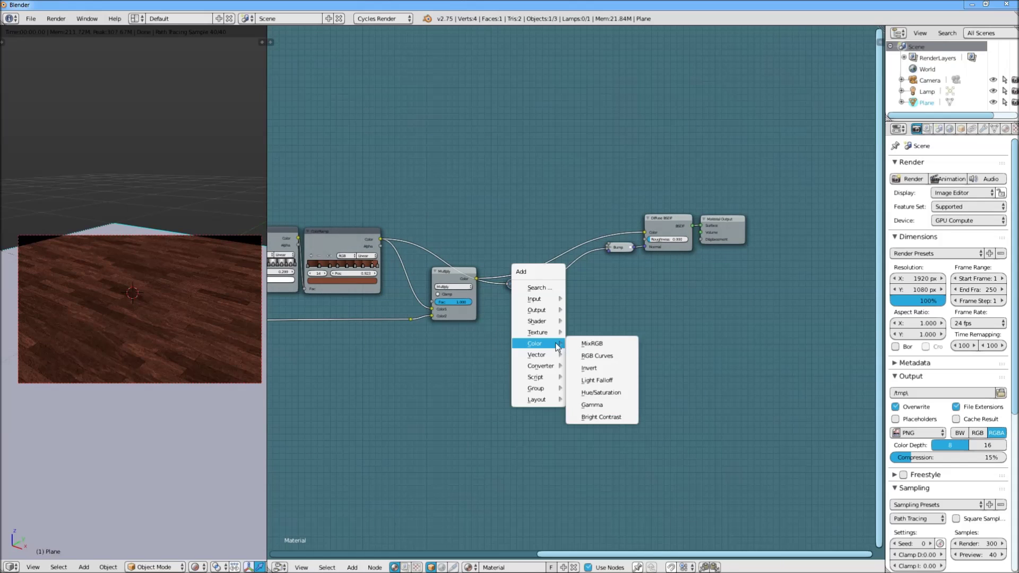
left_click(589, 360)
left_click(504, 366)
left_click_drag(410, 319, 455, 391)
mouse_move(525, 370)
left_mouse_down()
mouse_move(460, 368)
mouse_move(515, 336)
left_mouse_up()
left_click(457, 335)
- Add a Multiply MixRGB combining the wood and brick ramps into the Bump input
key("shift+a")
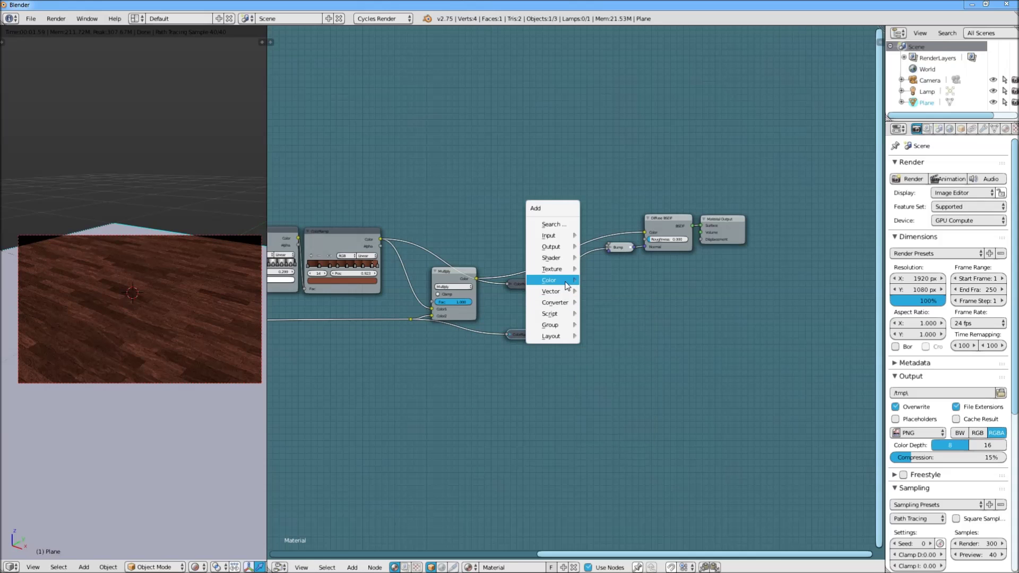
left_click(600, 281)
left_click(575, 289)
left_click(574, 266)
left_click_drag(553, 319, 534, 332)
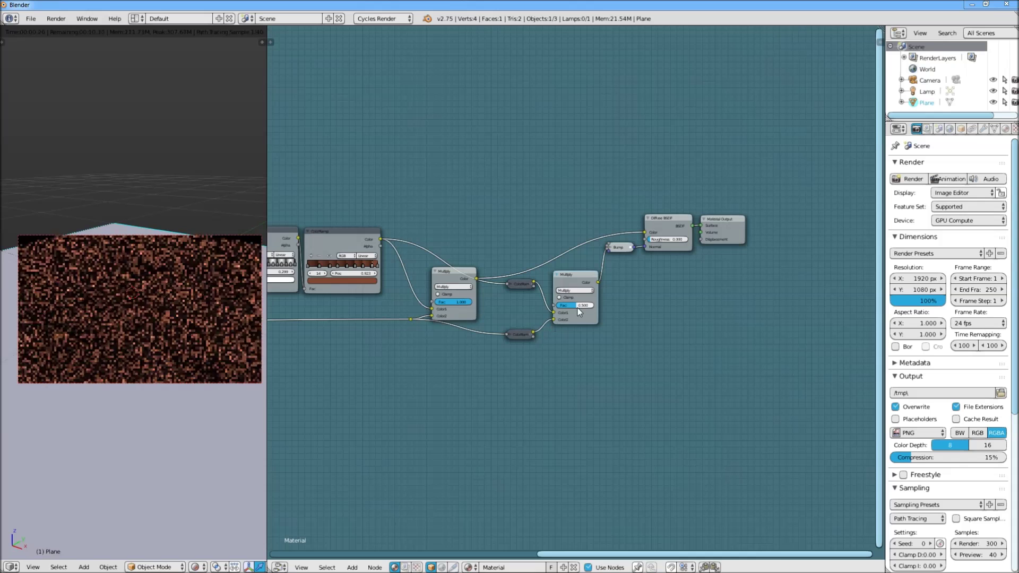
- Collapse the first Multiply node and arrange the ColorRamps beside it
left_click(448, 271)
key("h")
mouse_move(447, 271)
left_mouse_down()
mouse_move(516, 259)
mouse_move(492, 239)
left_mouse_up()
left_click_drag(512, 334, 485, 291)
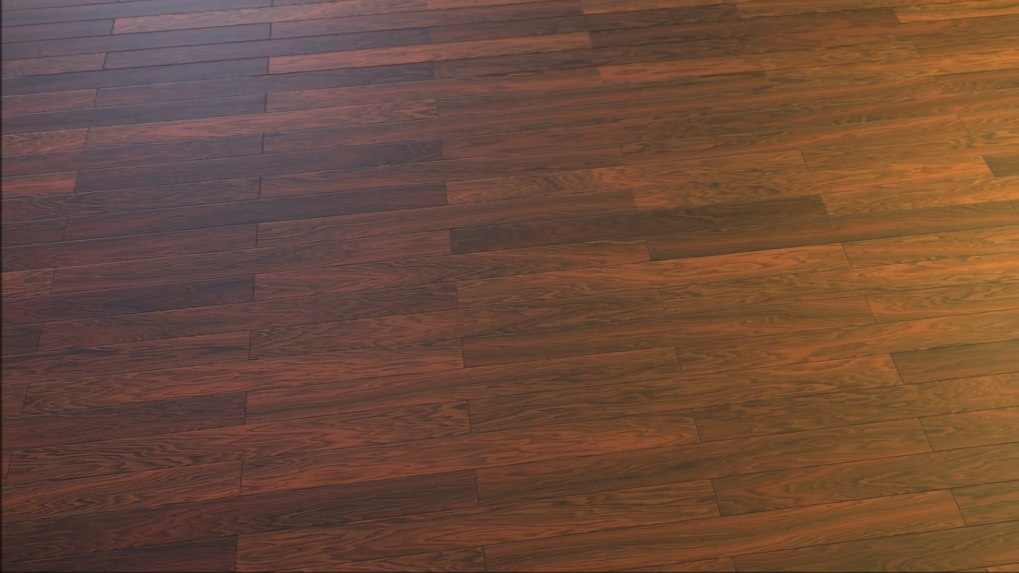